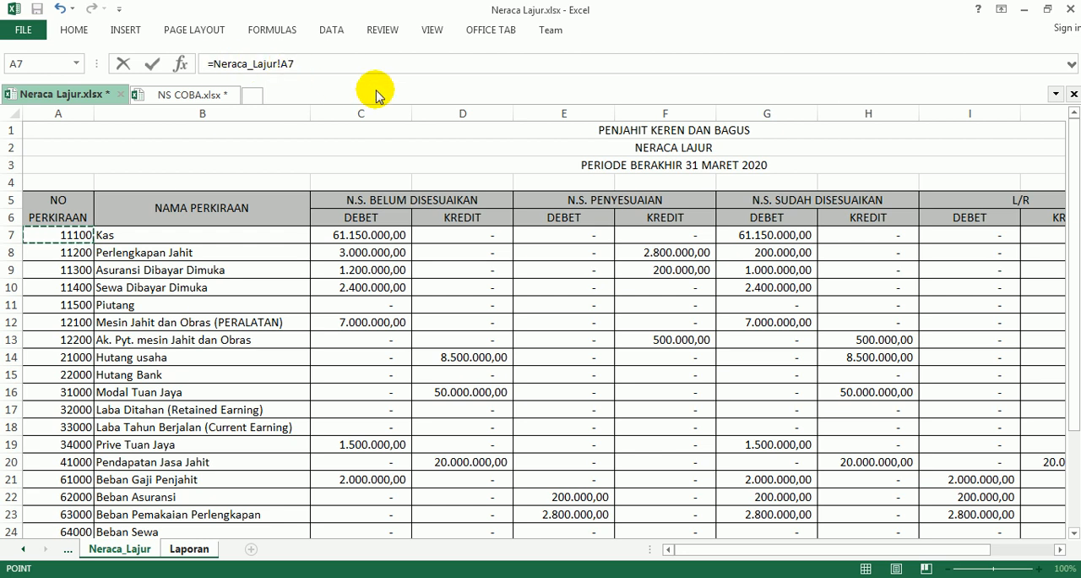
Link cell AB5 on the Laporan sheet to Neraca_Lajur!A7 and check the copy range in the Adobe Reader instructions.
key(Return)
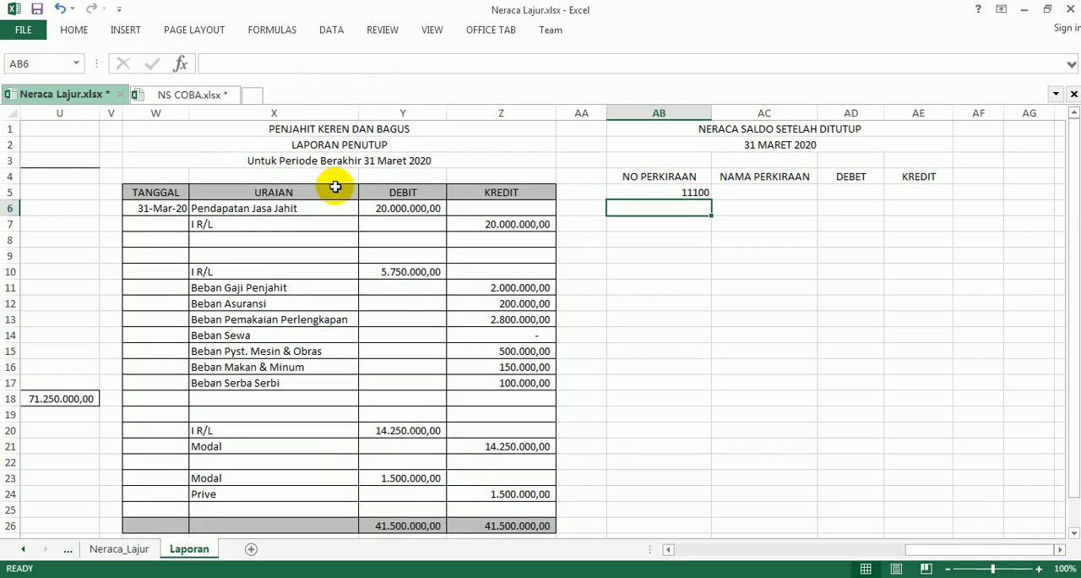
click(653, 193)
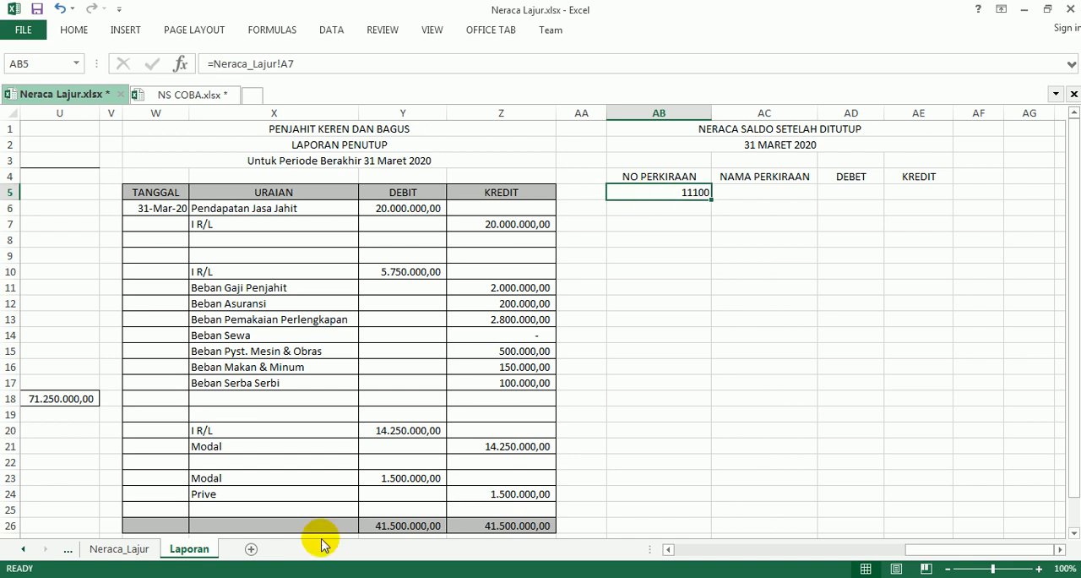
click(283, 577)
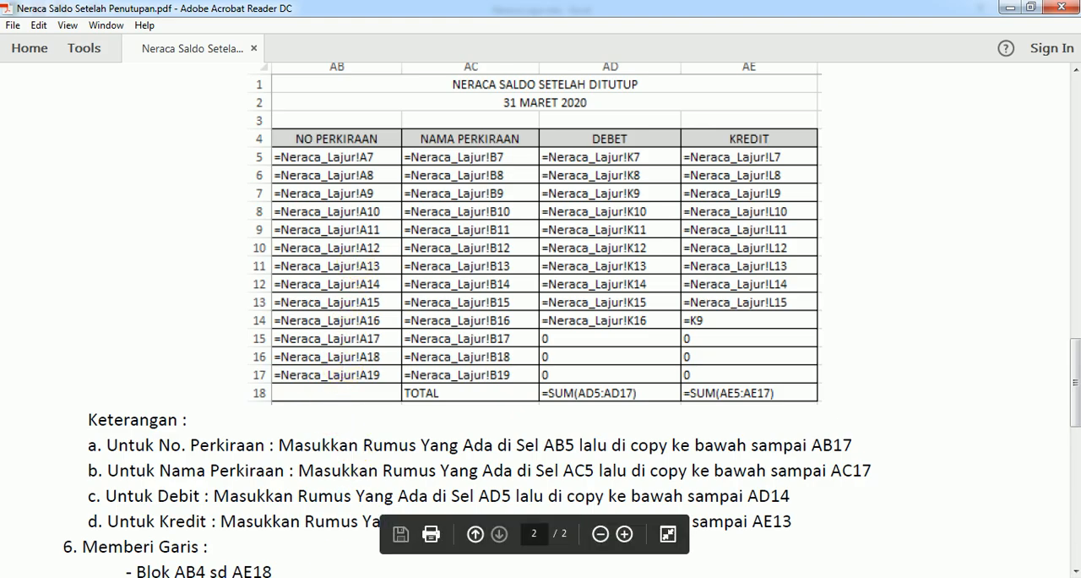
click(313, 577)
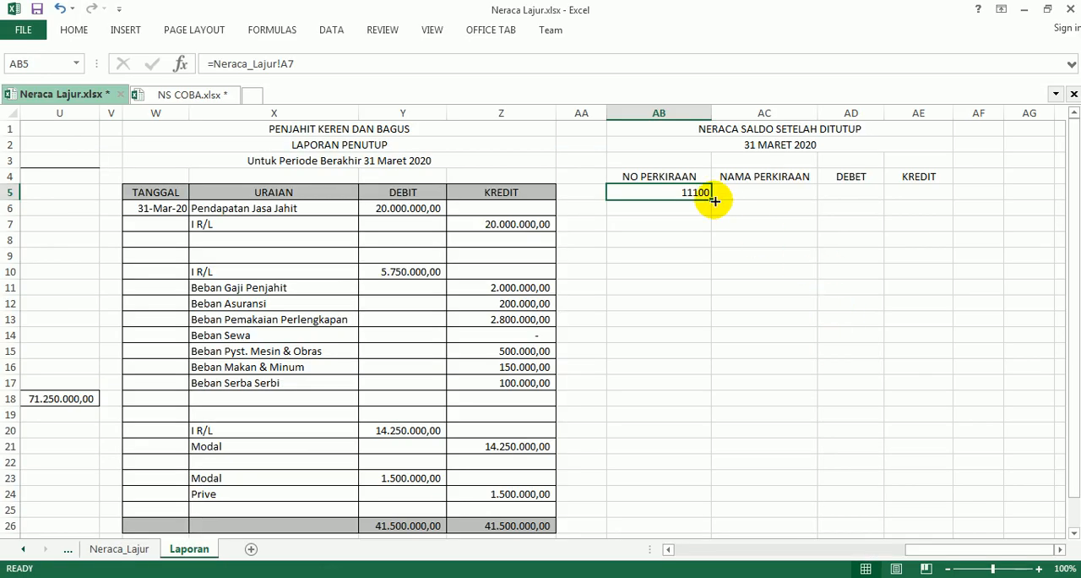
Fill the account number formula from AB5 down to AB17 and narrow column AB slightly.
drag(711, 200, 684, 387)
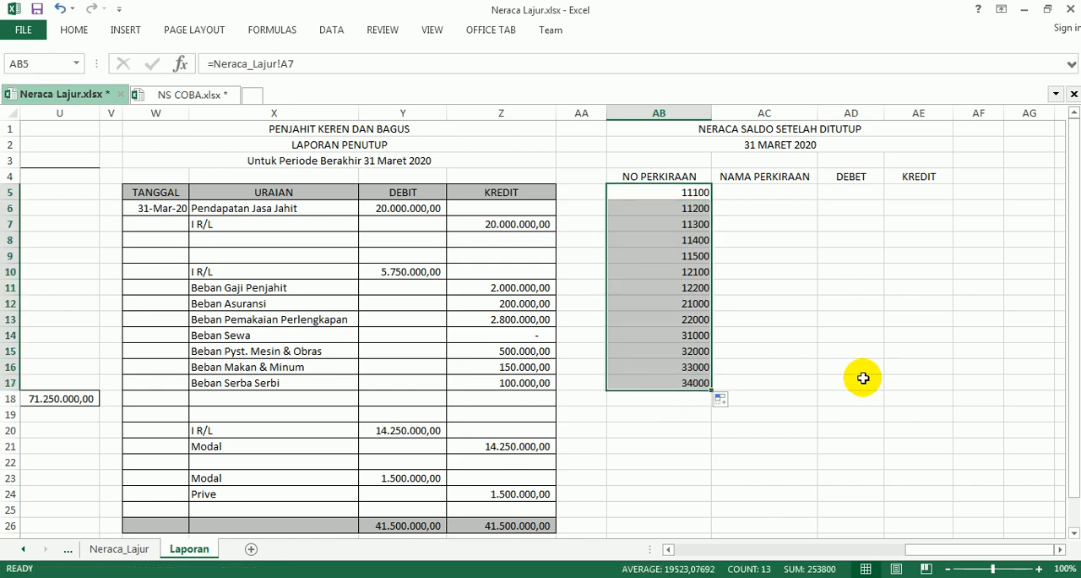
key(ctrl+z)
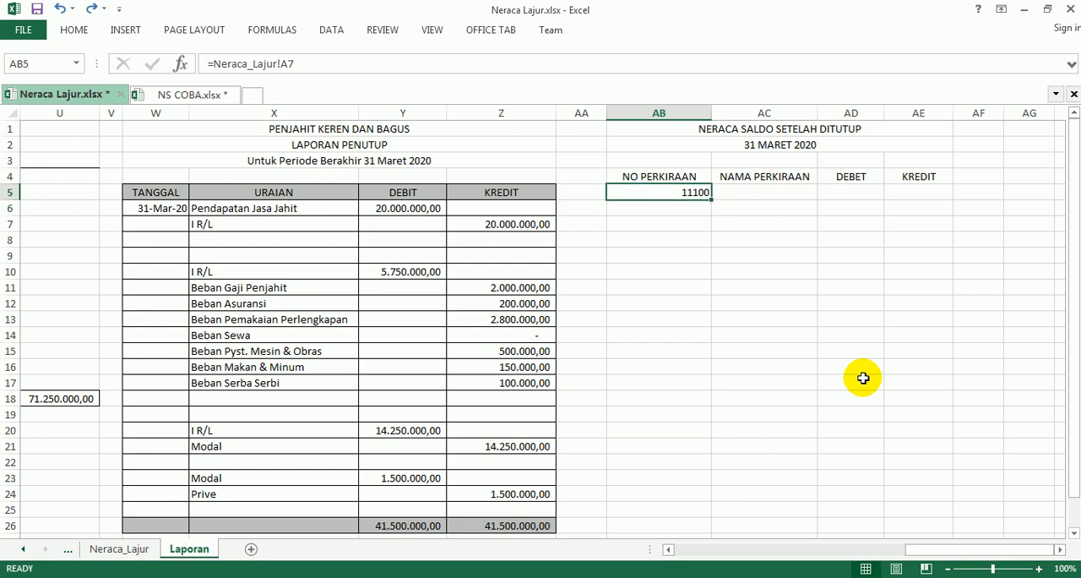
key(shift+Down)
key(shift+Down)
key(shift+Down)
key(shift+Down)
key(shift+Down)
key(shift+Down)
key(shift+Down)
key(shift+Down)
key(shift+Down)
key(shift+Down)
key(shift+Down)
key(shift+Down)
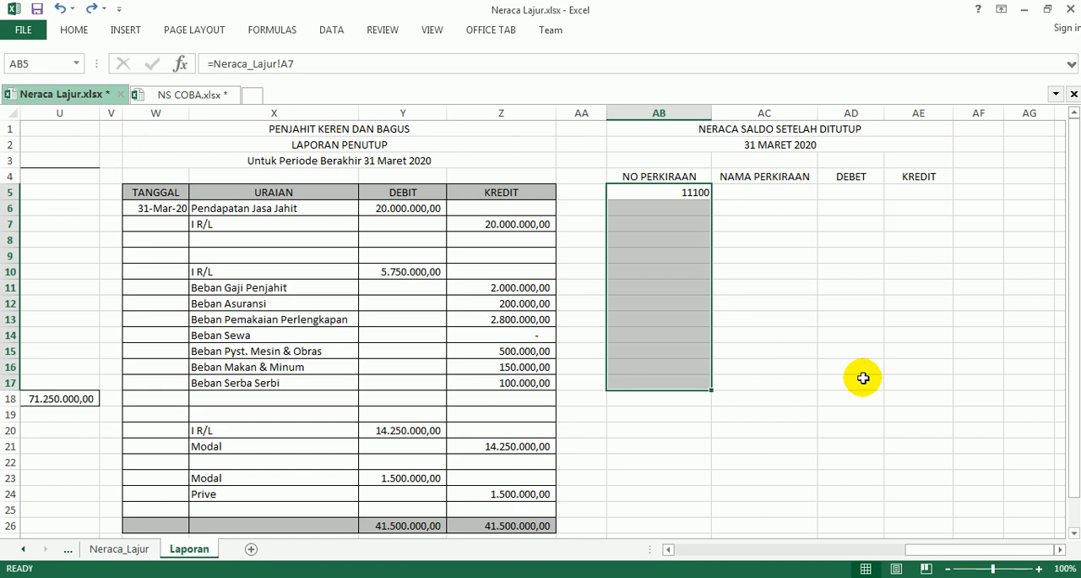
key(ctrl+d)
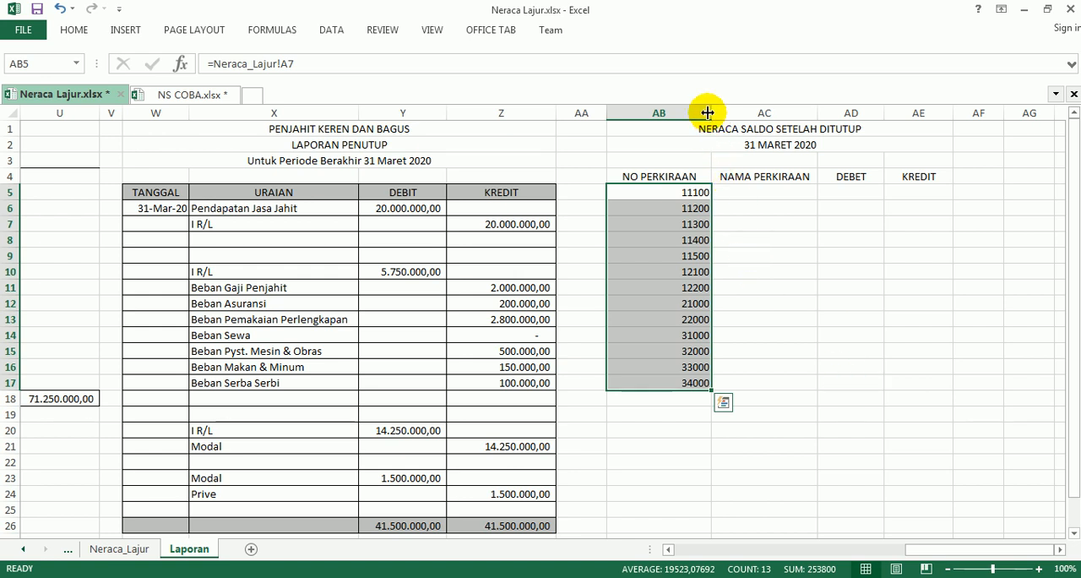
mouse_move(709, 112)
mouse_down()
mouse_move(681, 111)
mouse_move(702, 111)
mouse_up()
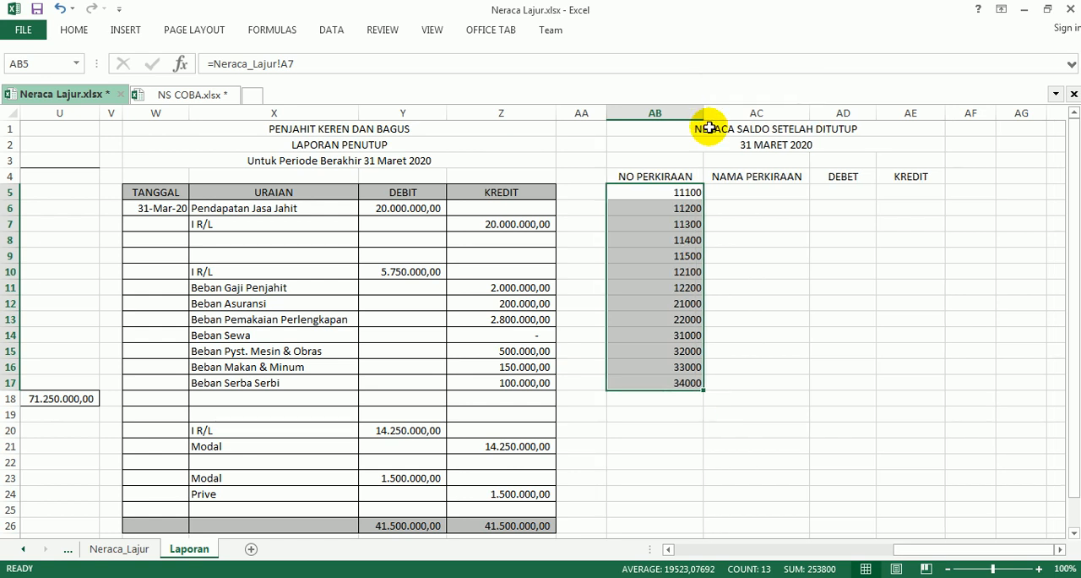
Check the NAMA PERKIRAAN formula in the Adobe Reader instructions and link cell AC5 in Excel to Neraca_Lajur!B7.
click(736, 192)
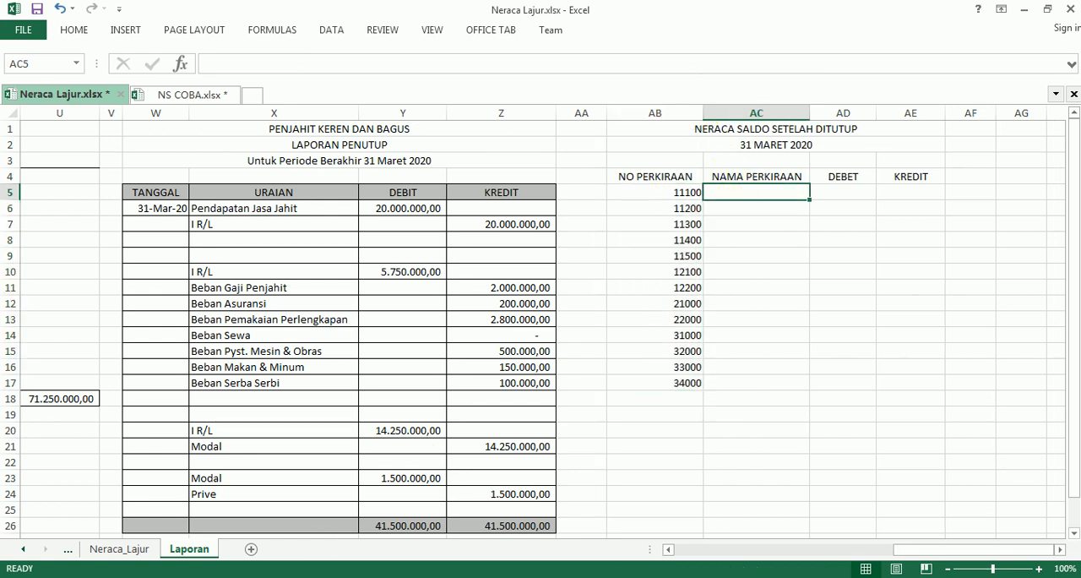
key(alt+Tab)
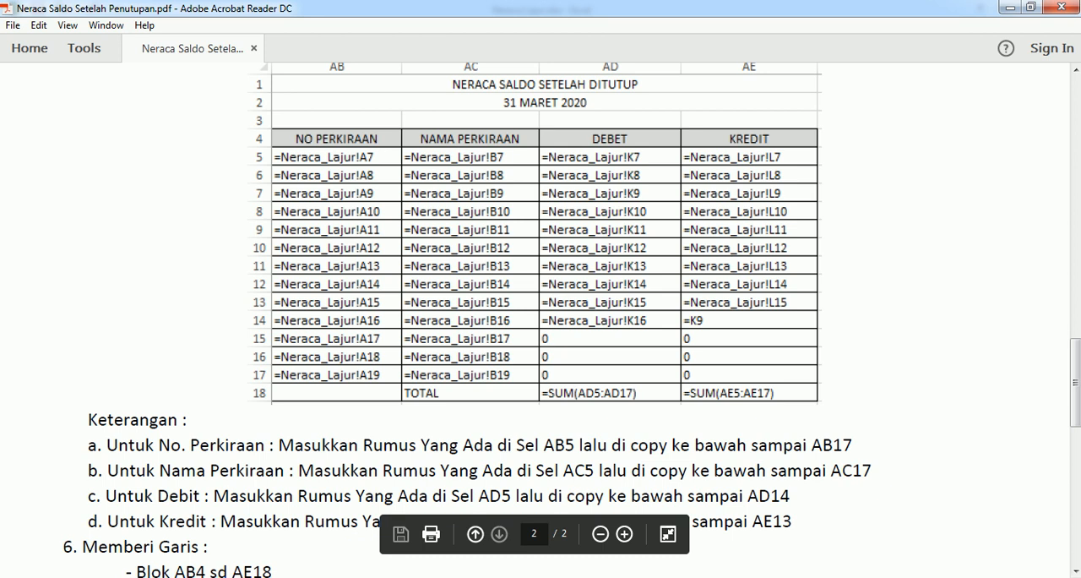
mouse_move(266, 575)
click(218, 527)
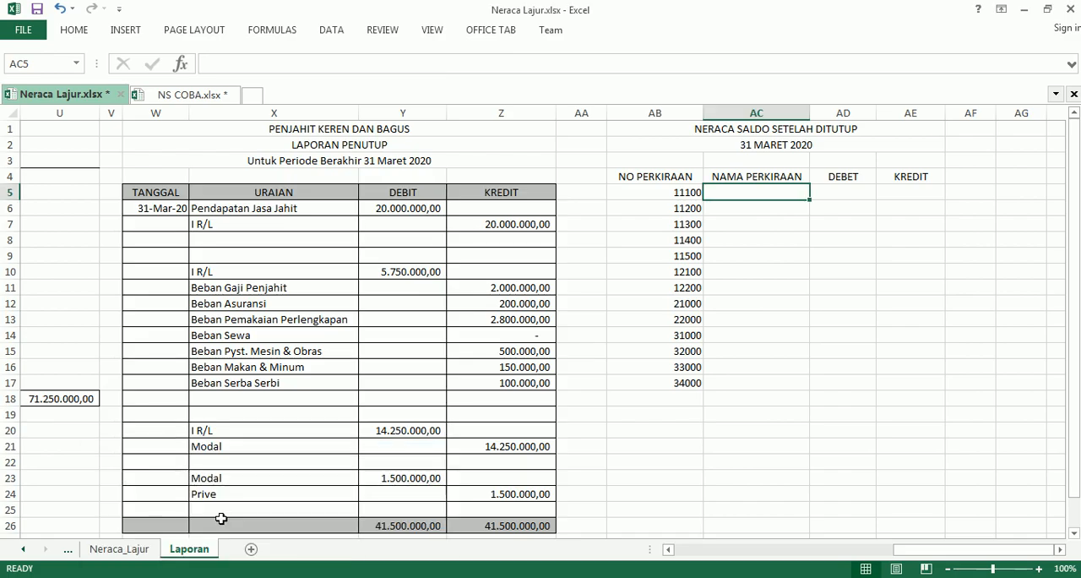
text(=)
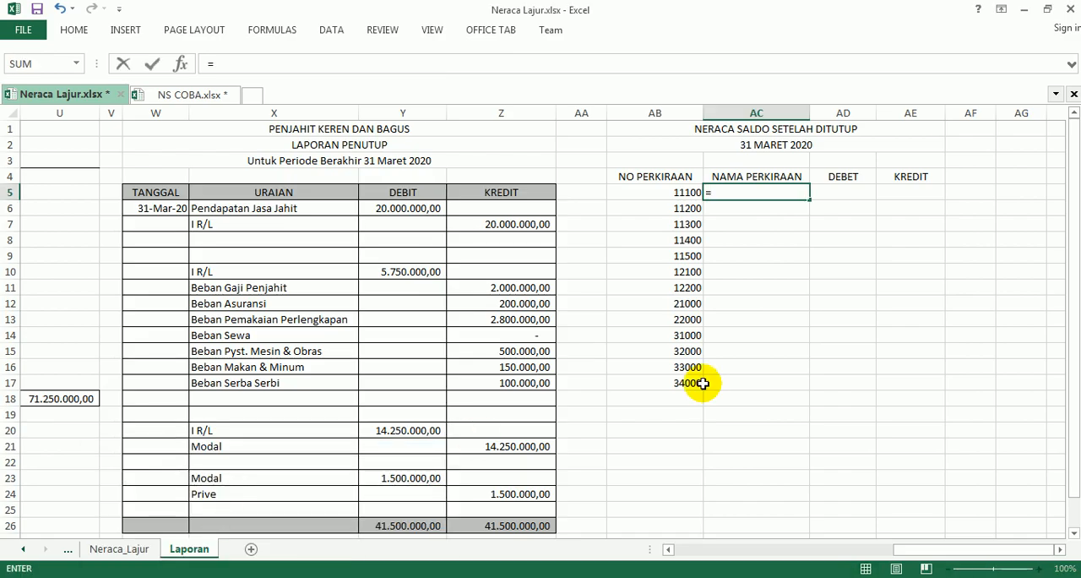
click(134, 552)
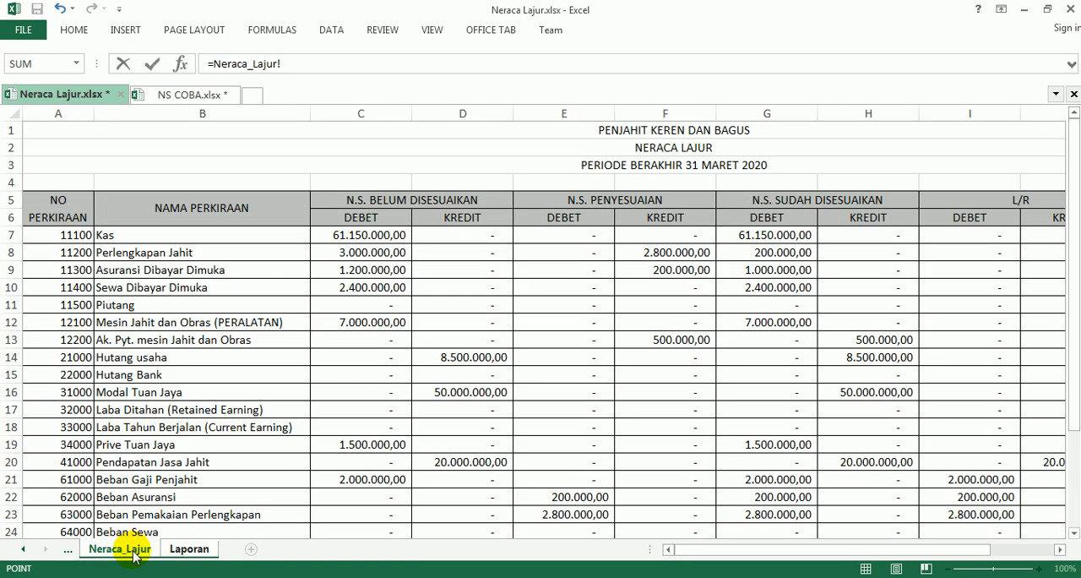
click(129, 236)
key(Return)
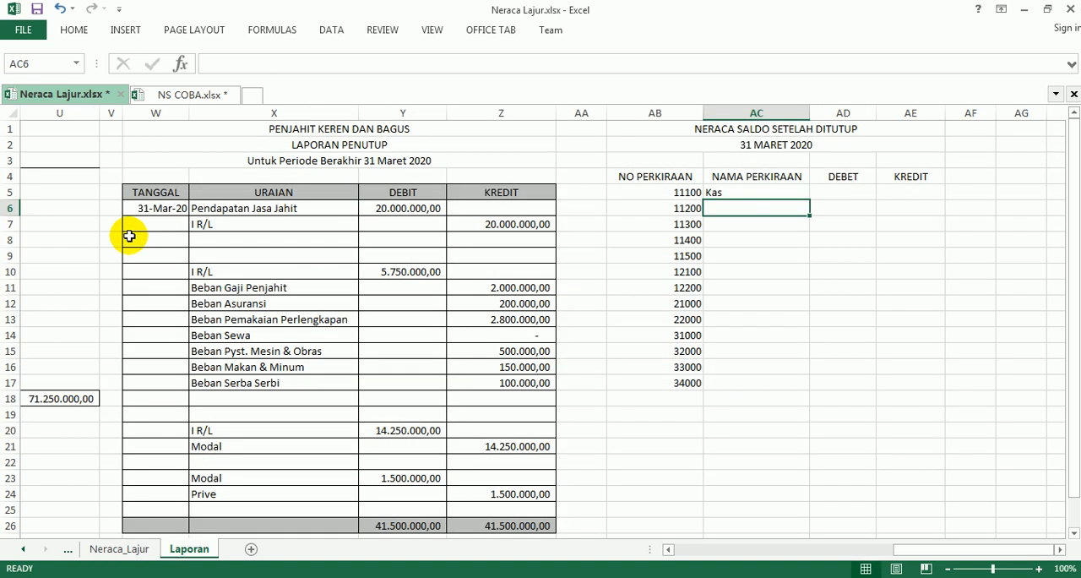
Fill the account name formula from AC5 down to AC17 and widen column AC to fit the names.
click(733, 192)
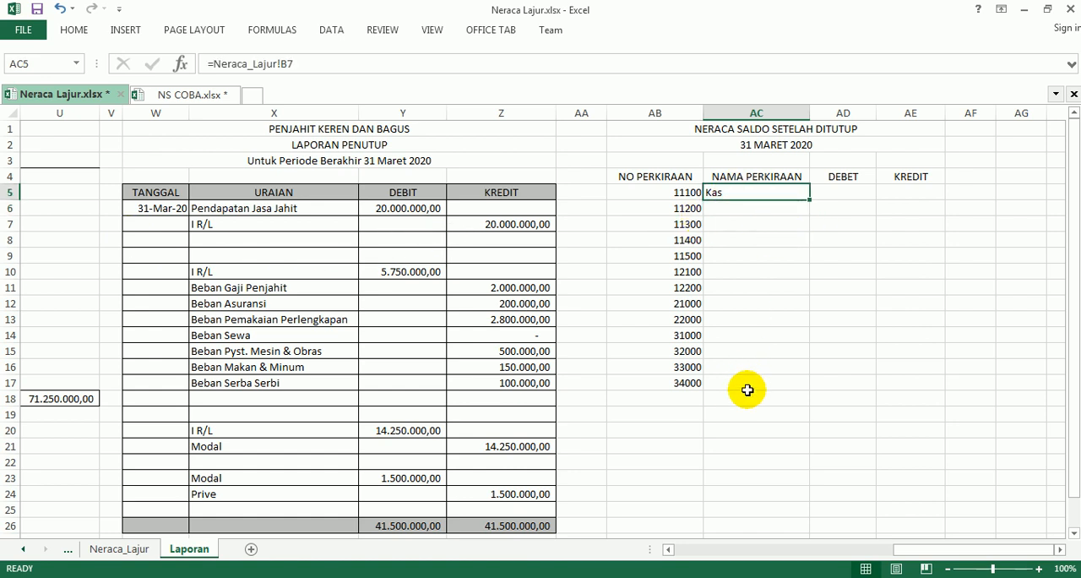
drag(810, 198, 797, 387)
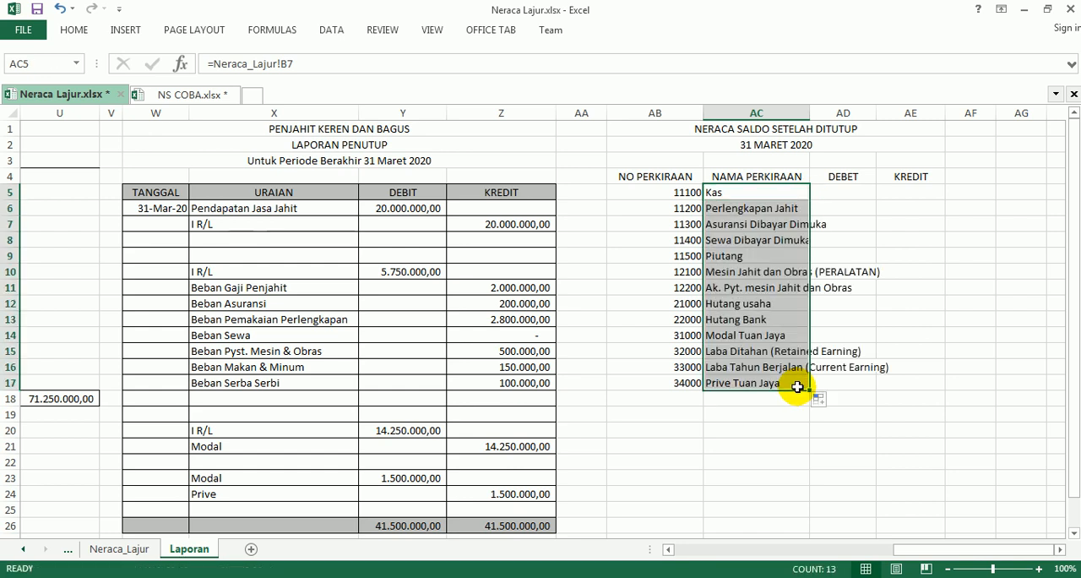
drag(810, 112, 899, 116)
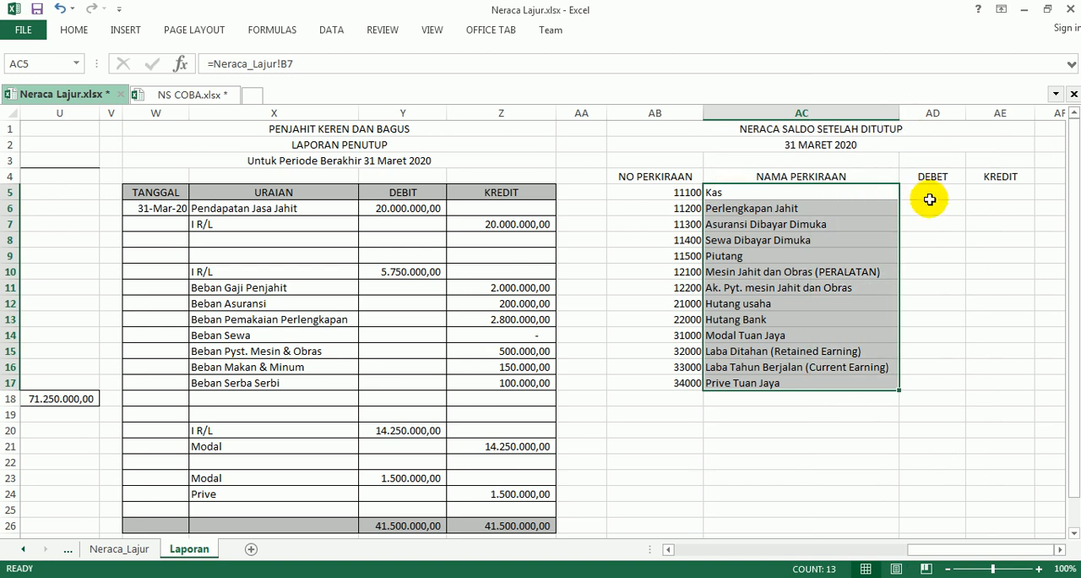
Check the DEBET formula in the Adobe Reader instructions, link cell AD5 in Excel to Neraca_Lajur!K7 and widen column AD.
click(932, 193)
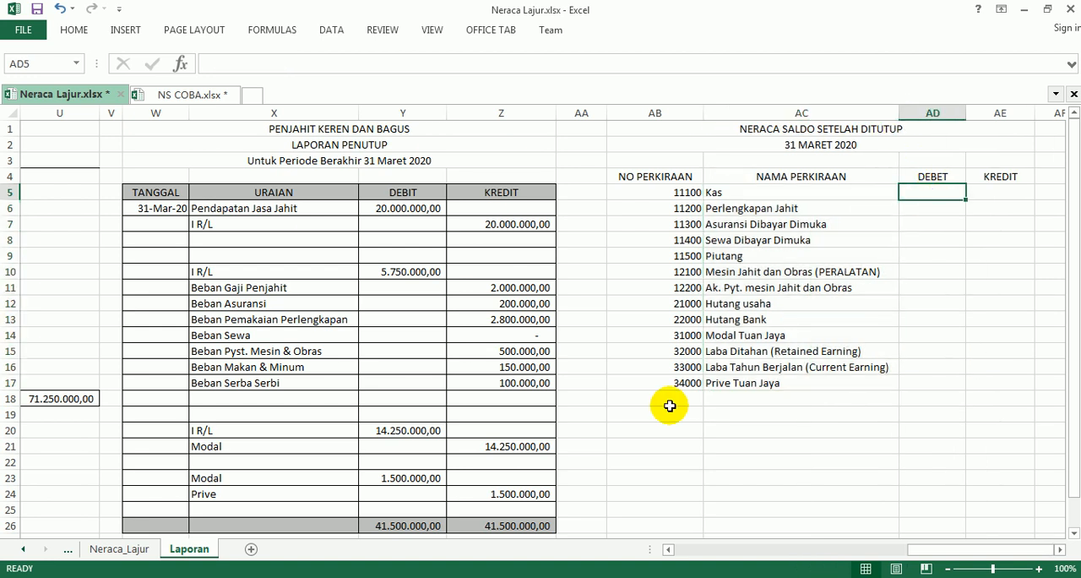
key(alt+Tab)
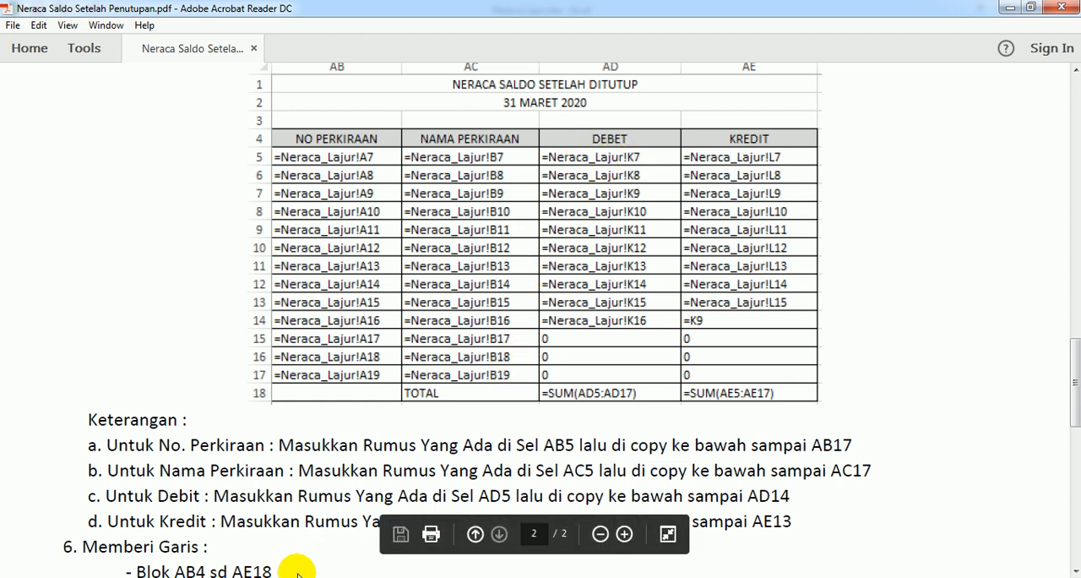
mouse_move(229, 543)
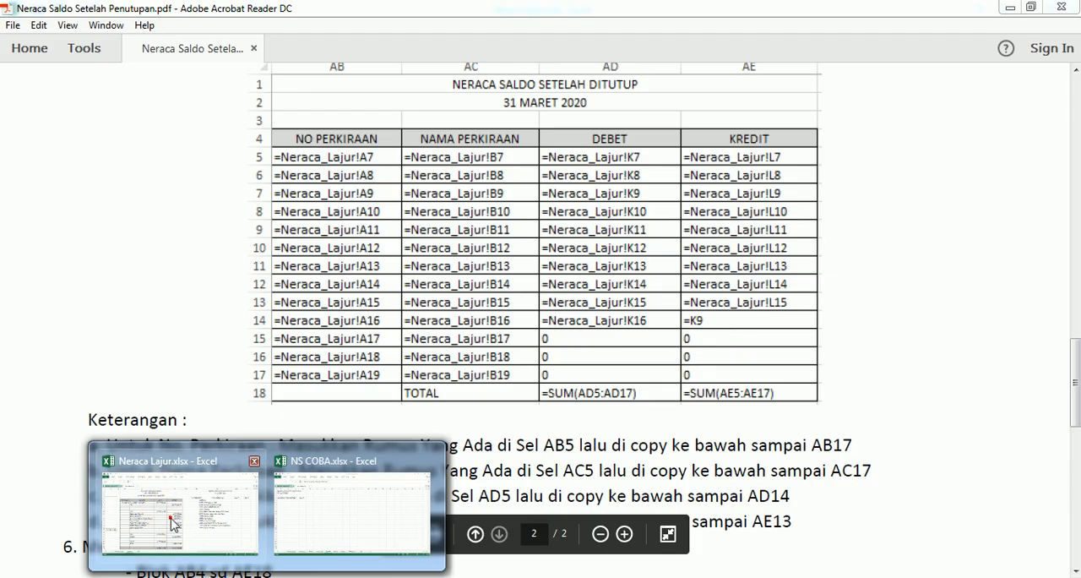
click(169, 517)
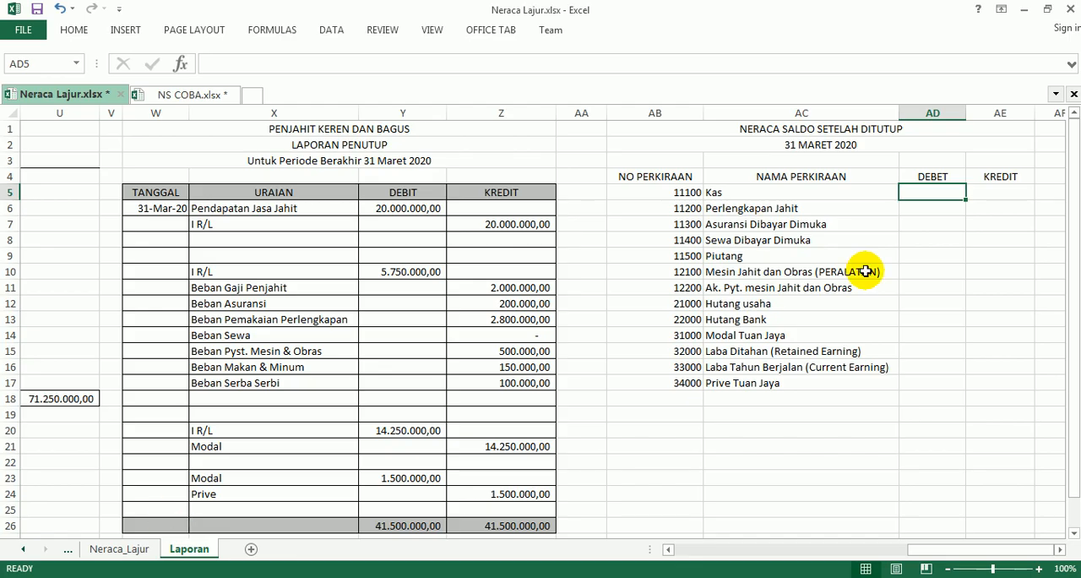
text(=)
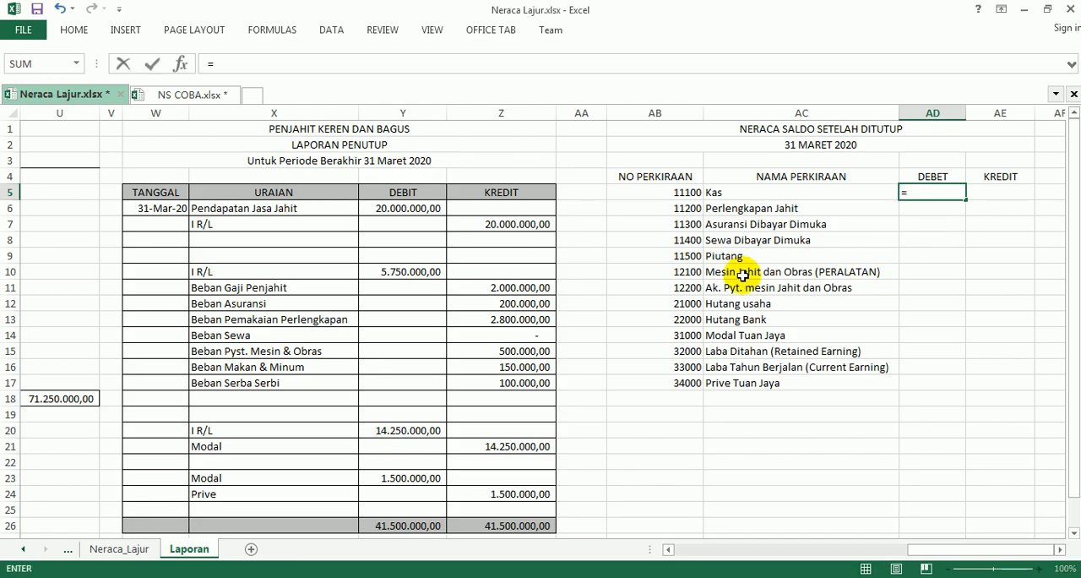
click(127, 549)
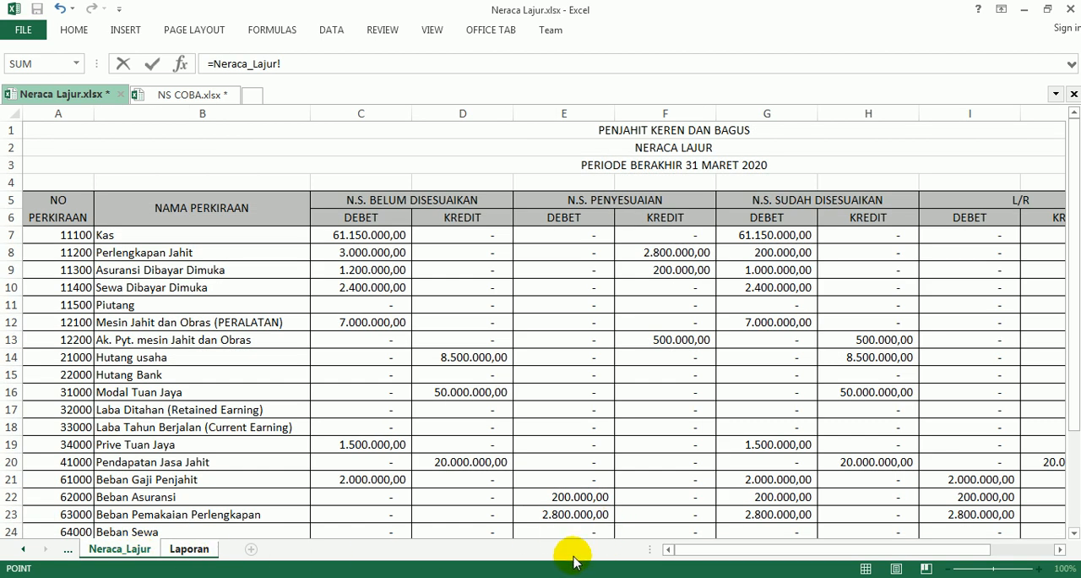
drag(752, 550, 850, 560)
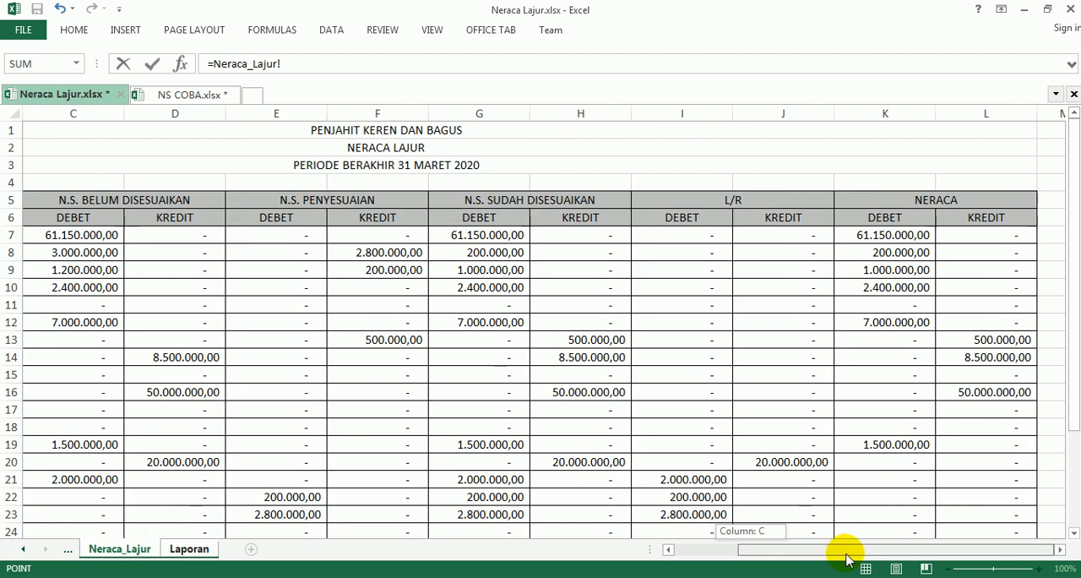
click(880, 234)
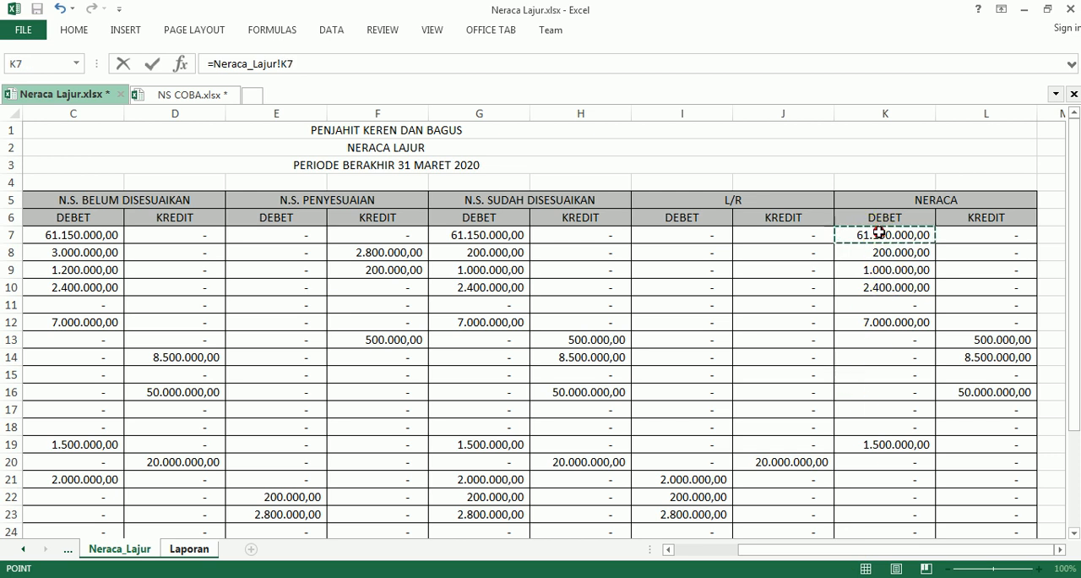
key(Return)
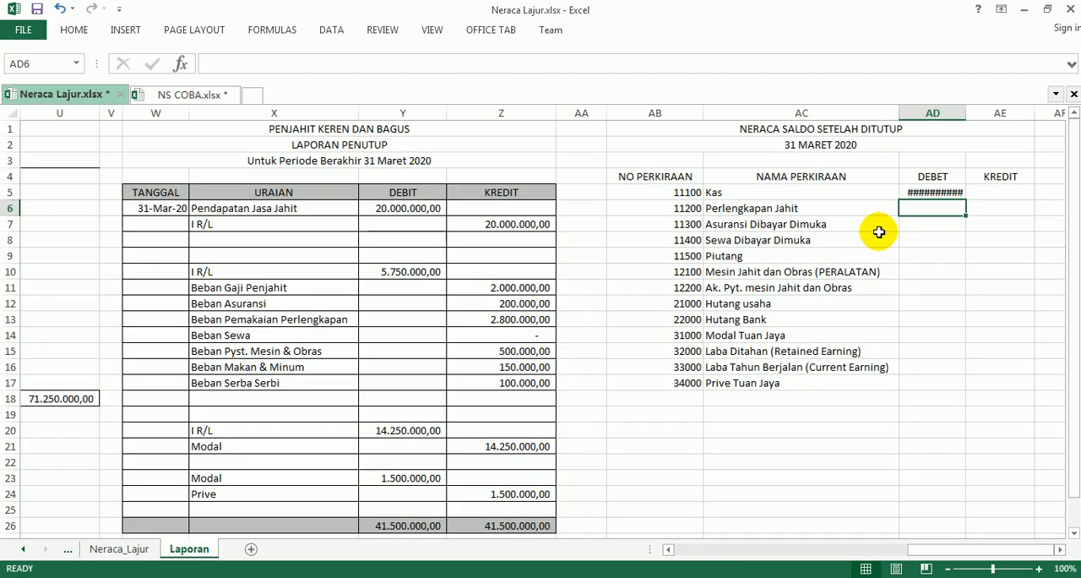
drag(965, 113, 986, 112)
Check the DEBET copy range in the Adobe Reader instructions and fill the AD5 formula down to AD14 in Excel.
click(963, 193)
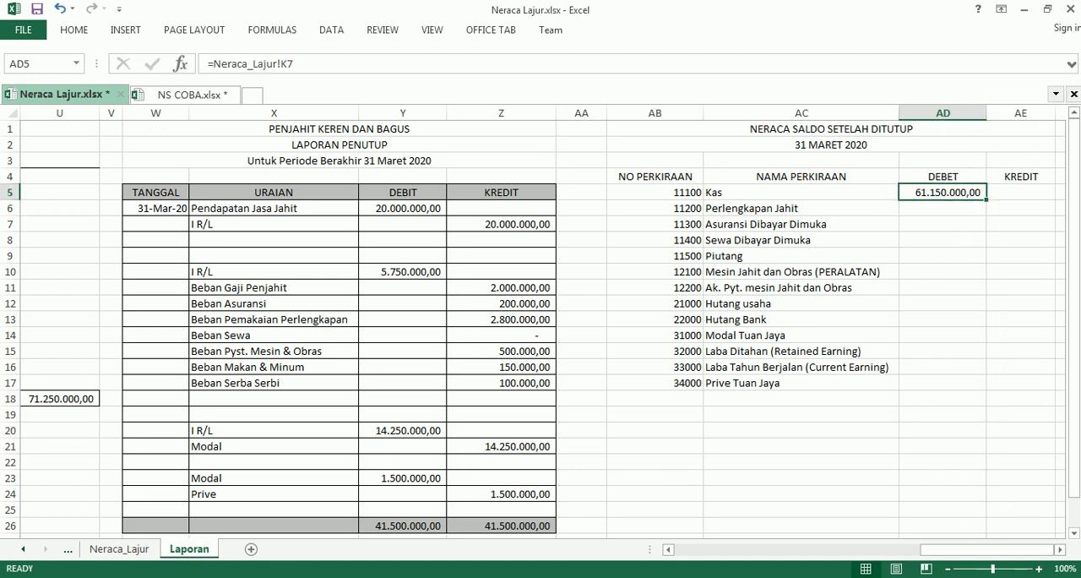
key(alt+Tab)
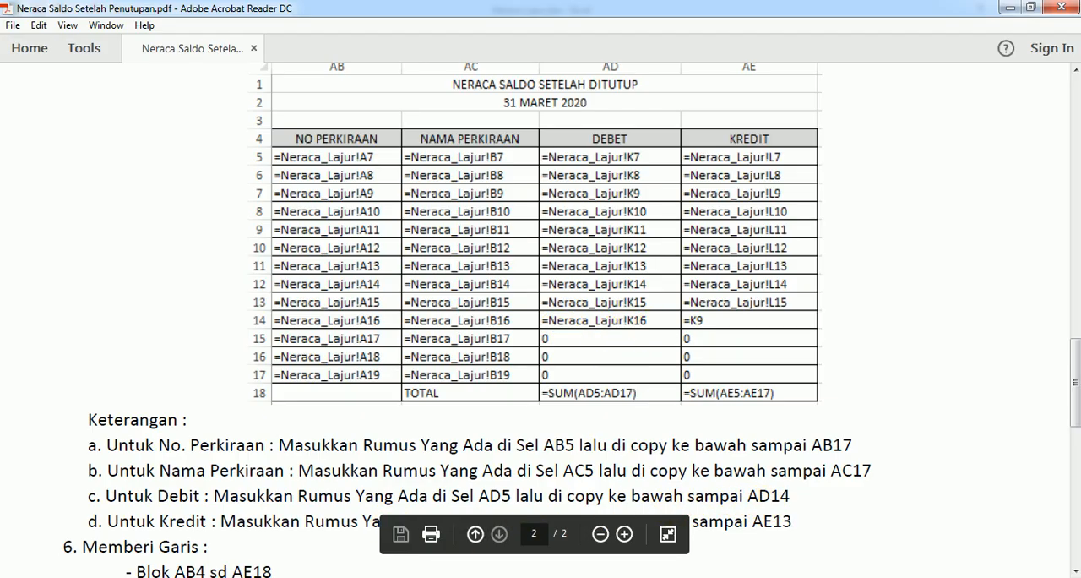
scroll(541, 279, down, 2)
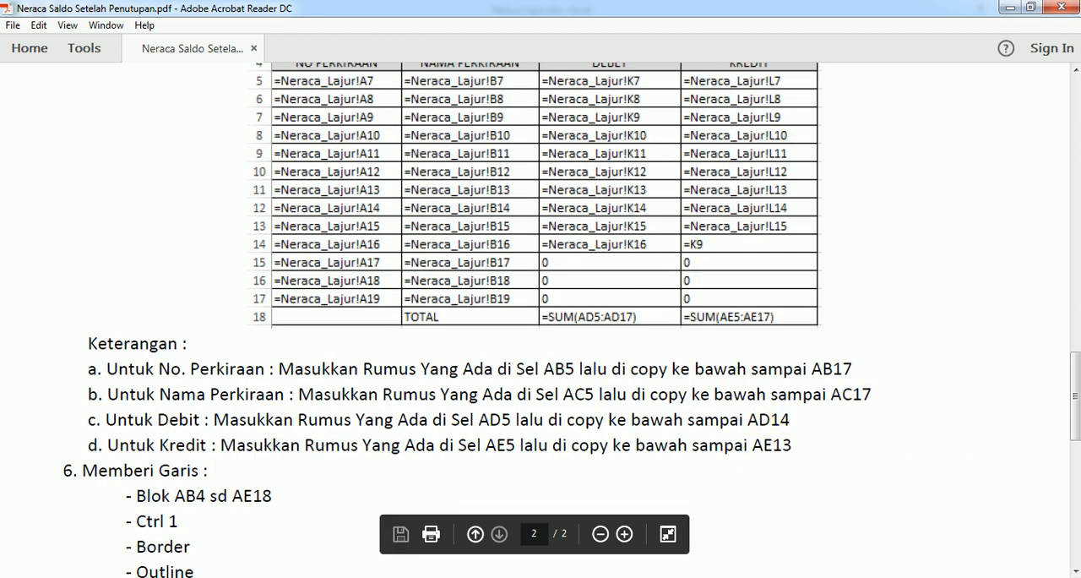
click(237, 488)
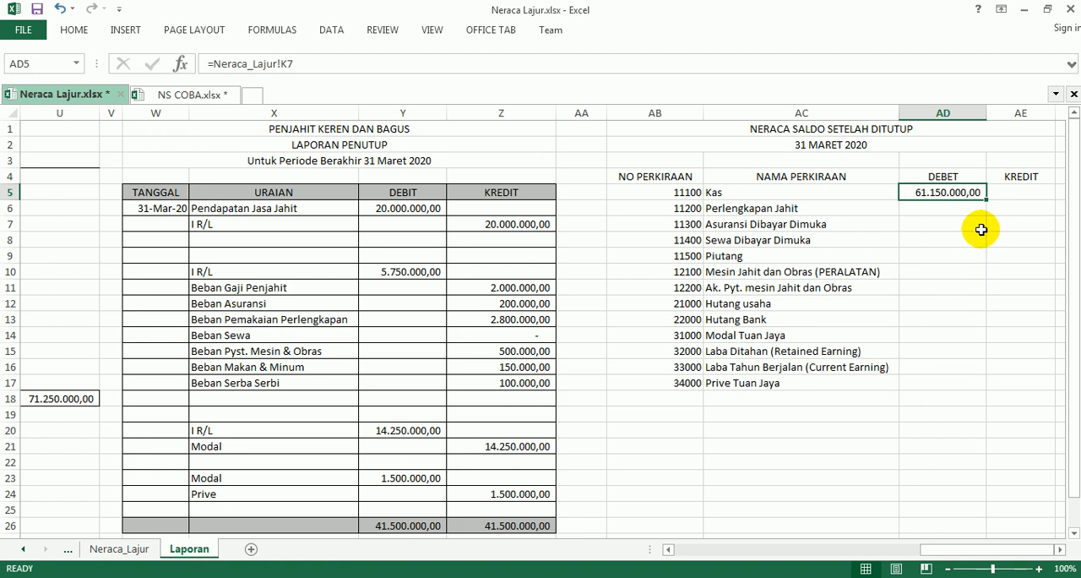
drag(987, 219, 978, 338)
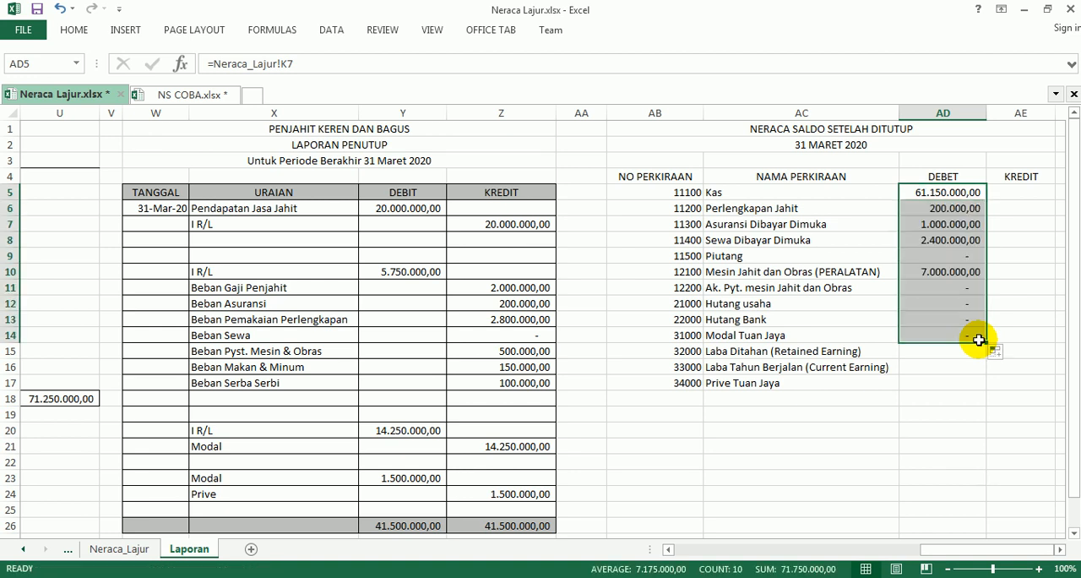
click(924, 379)
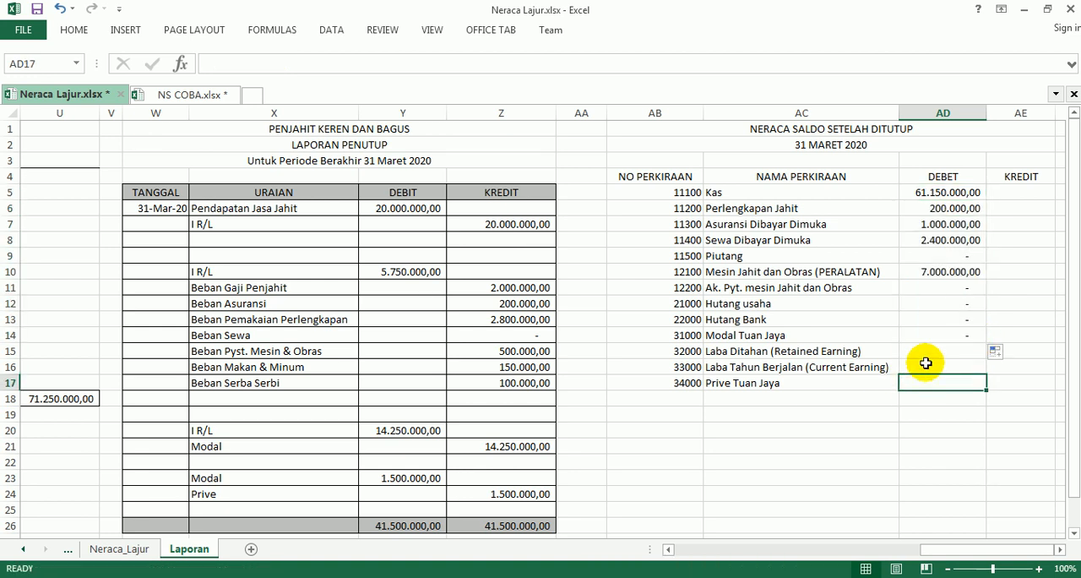
Check the KREDIT formula in the Adobe Reader instructions and link cell AE5 in Excel to Neraca_Lajur!L7.
click(1019, 192)
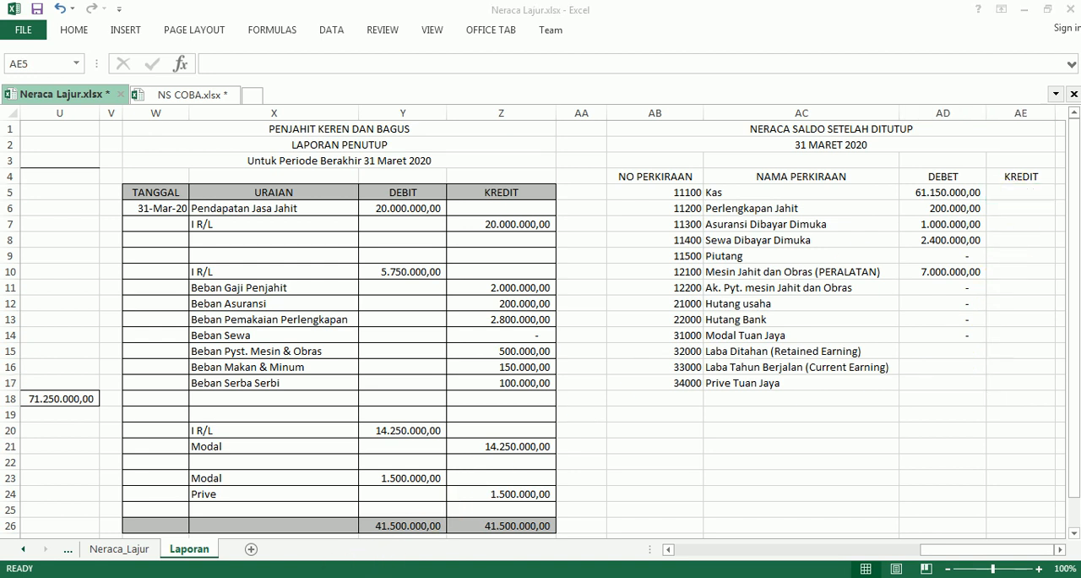
key(alt+Tab)
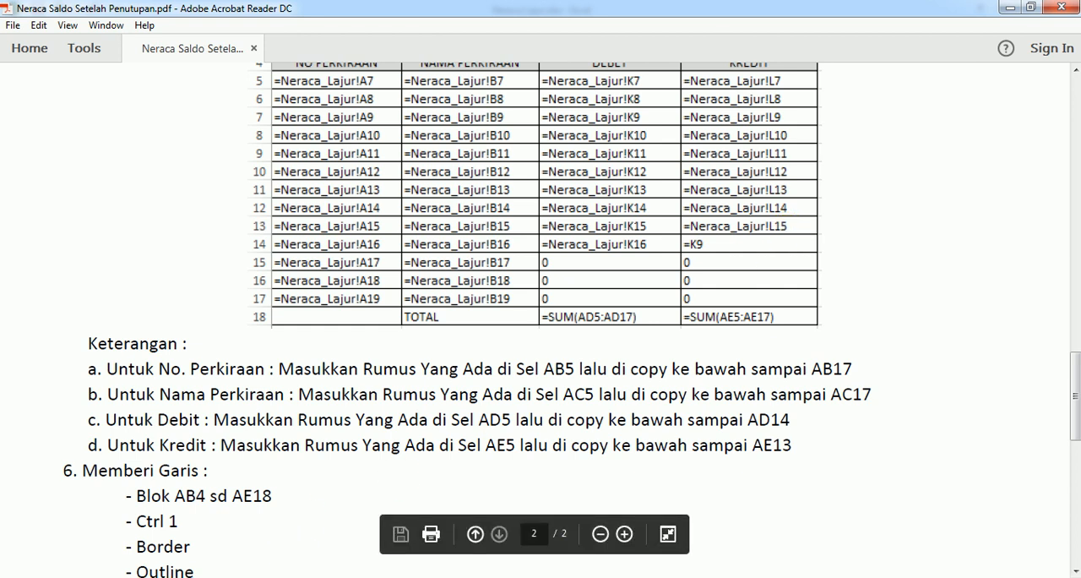
click(210, 521)
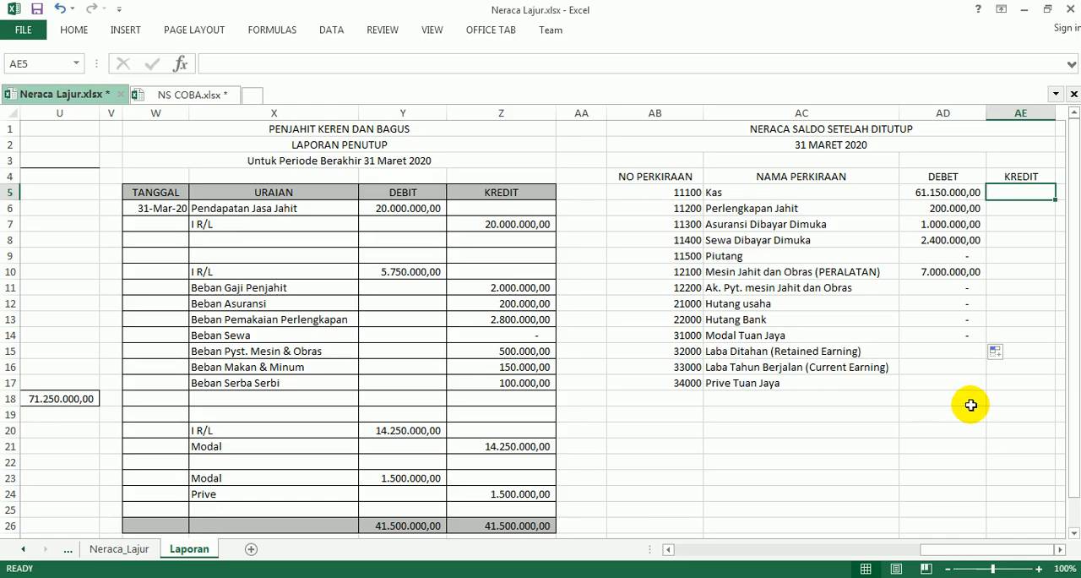
text(=)
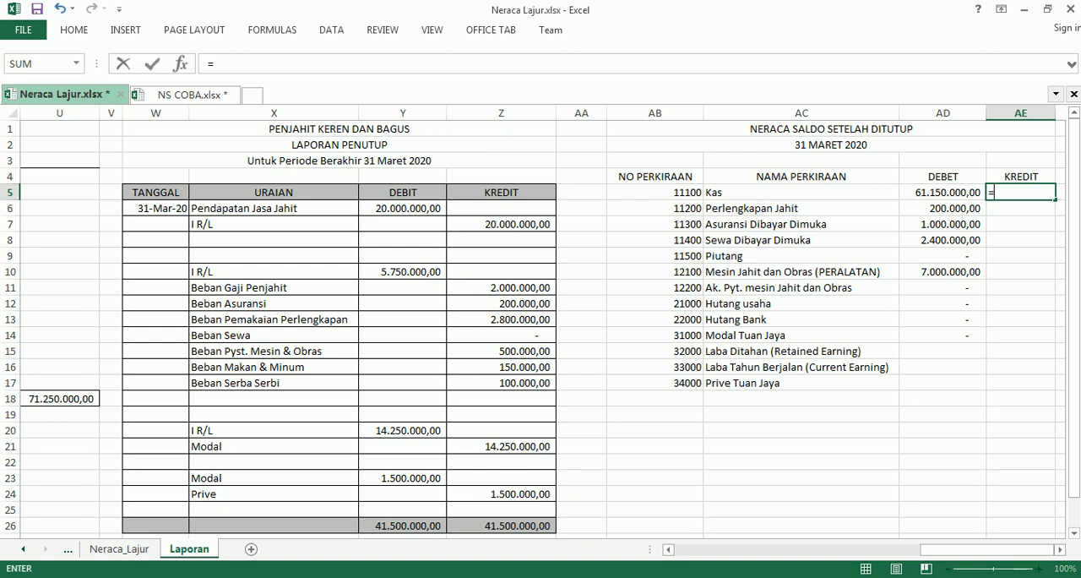
click(120, 549)
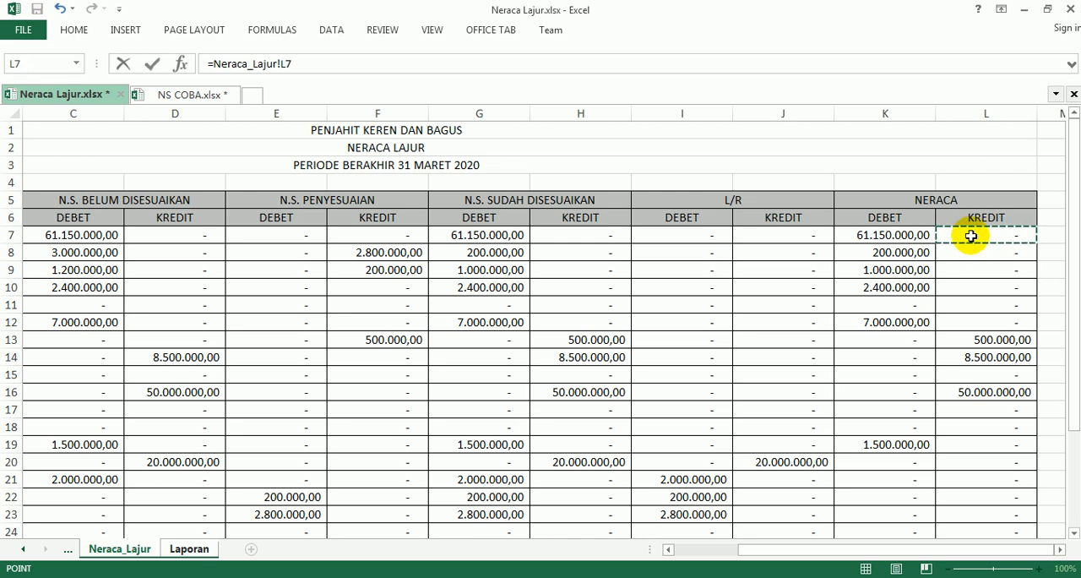
key(Return)
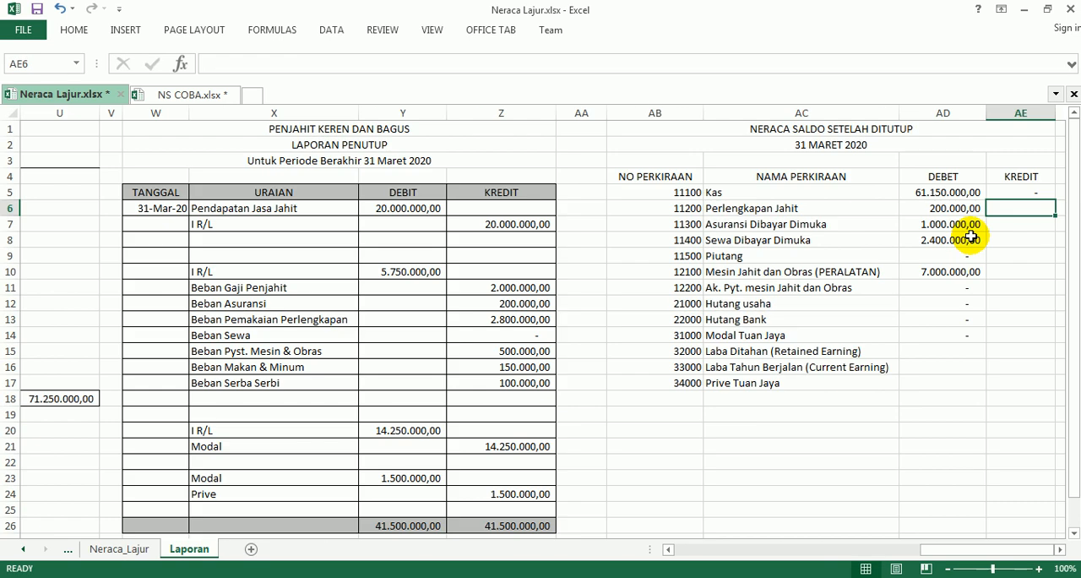
Fill the AE5 formula down to AE14 and widen column AE to fit the amounts.
click(1017, 194)
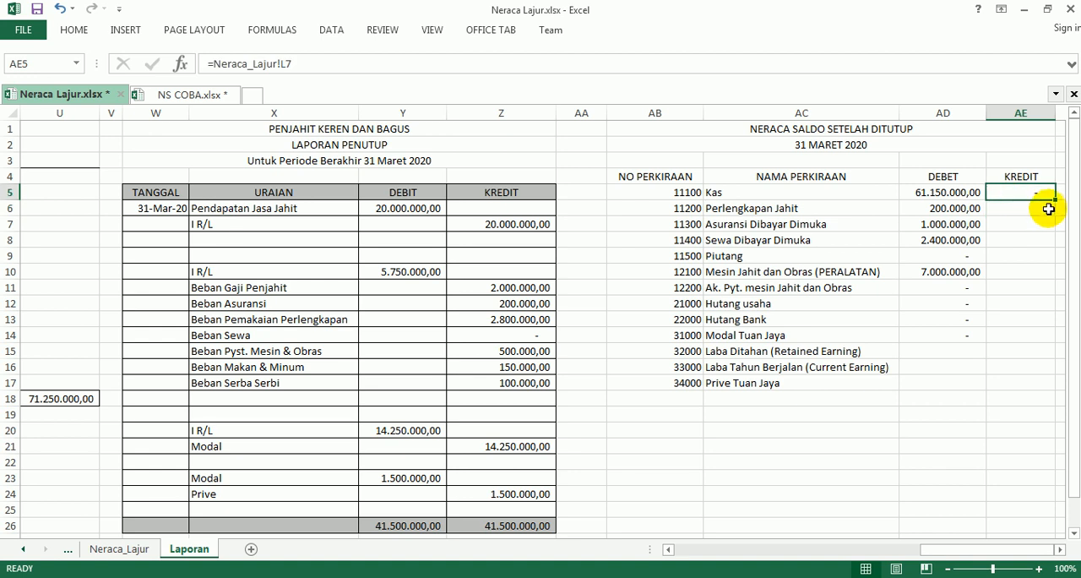
drag(1057, 197, 1042, 337)
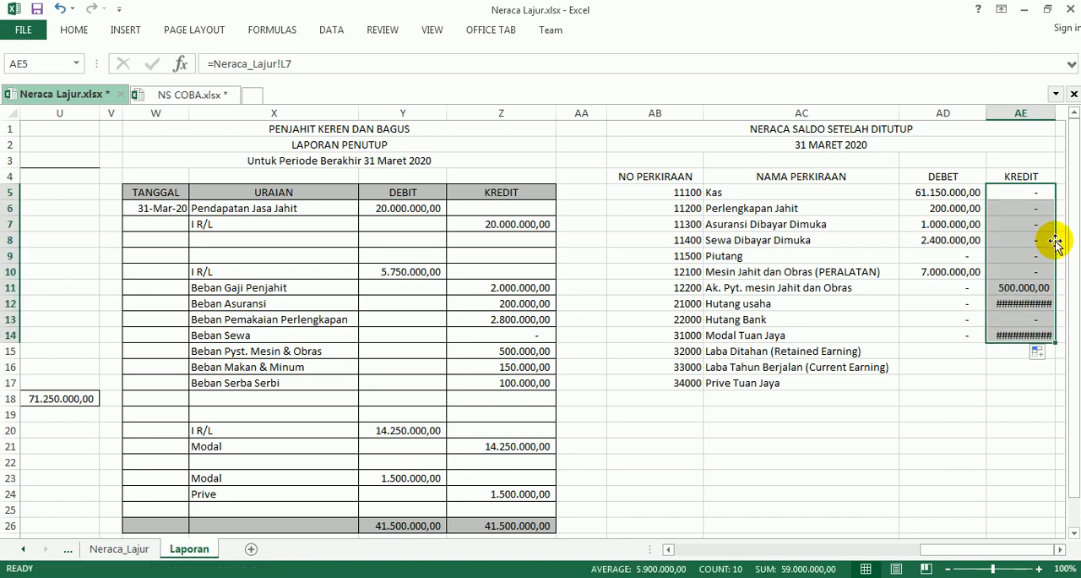
click(1058, 551)
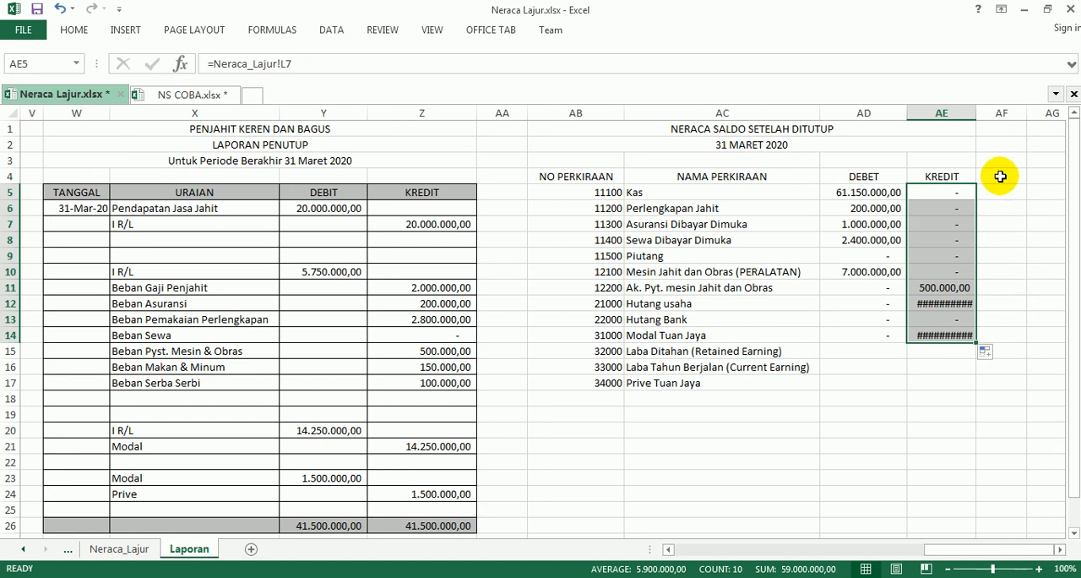
drag(979, 120, 988, 120)
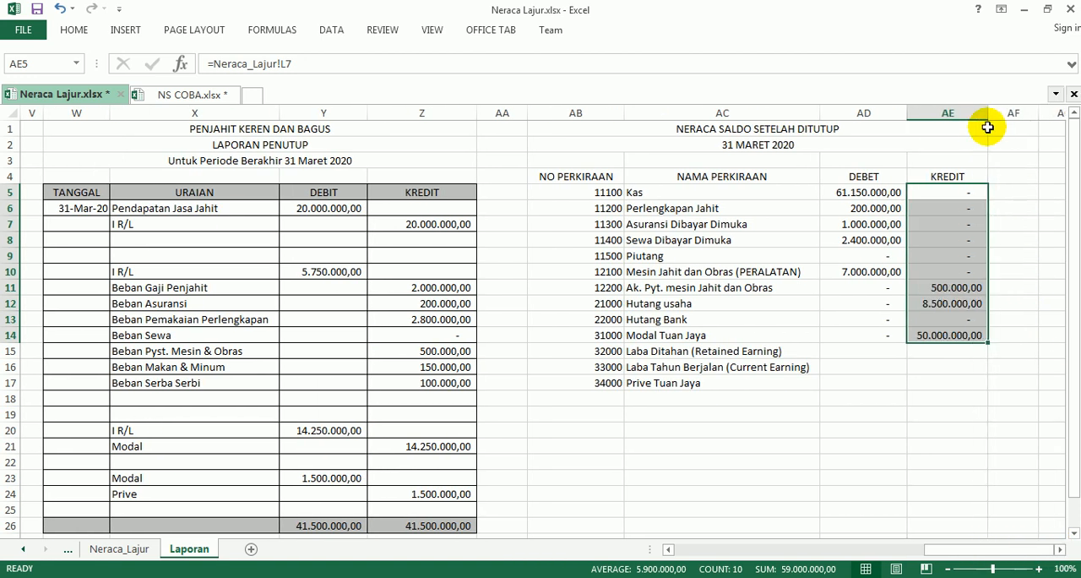
Check the KREDIT copy range in the Adobe Reader instructions and clear the copied formula from AE14 in Excel.
click(869, 334)
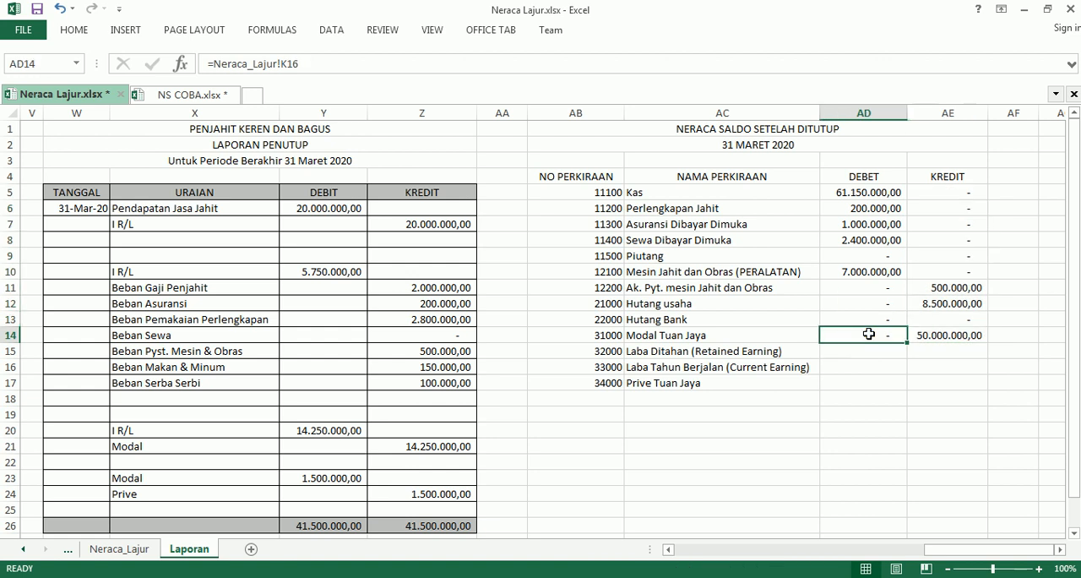
click(925, 336)
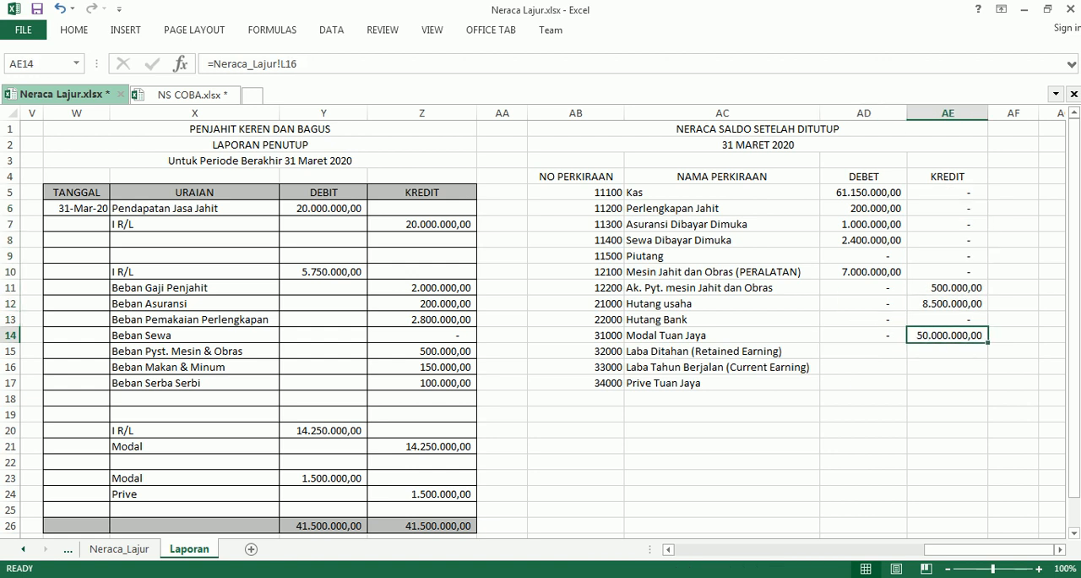
key(alt+Tab)
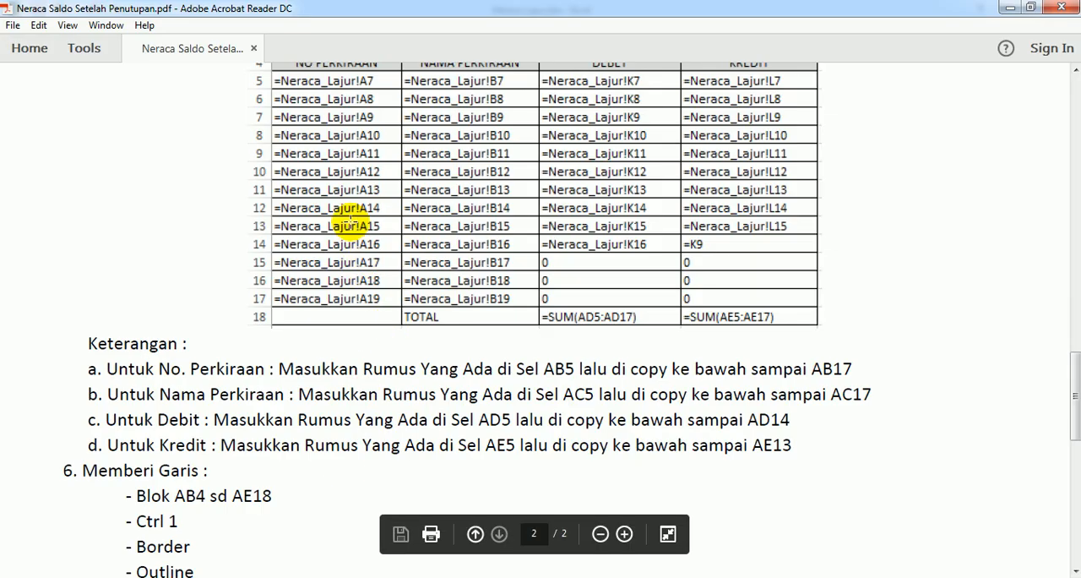
key(alt+Tab)
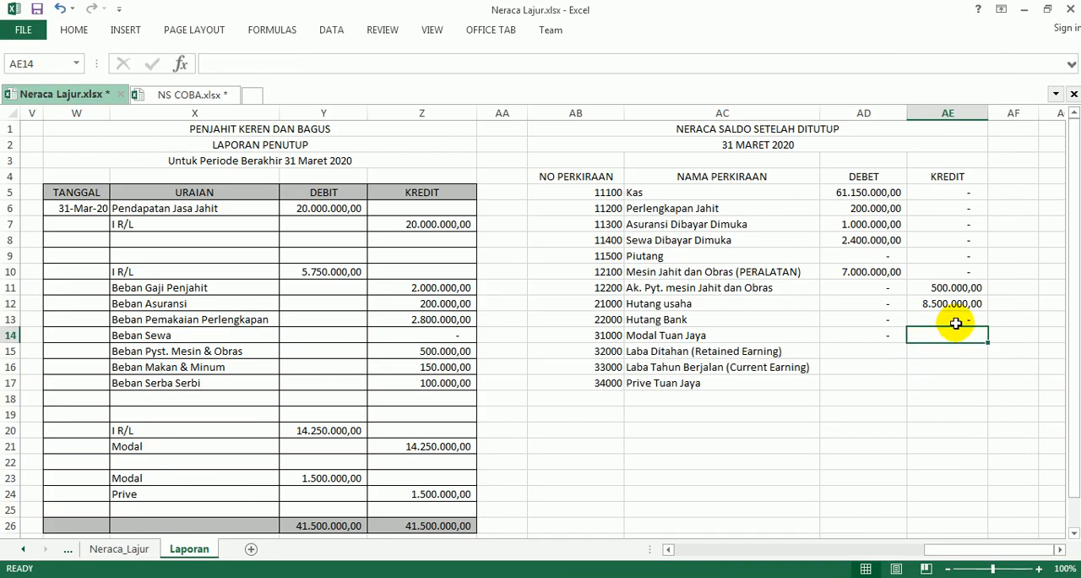
click(958, 319)
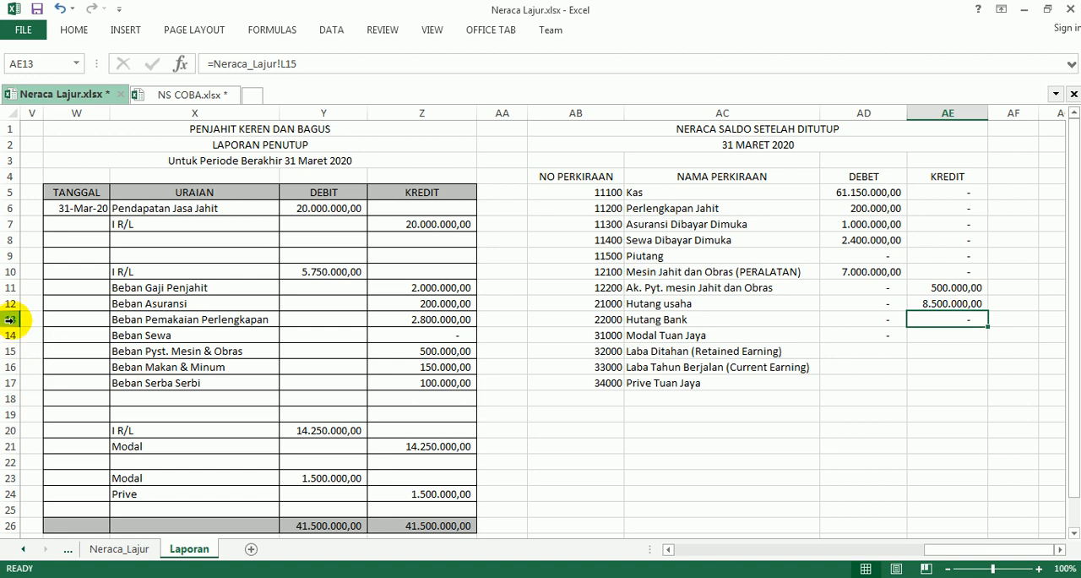
click(930, 338)
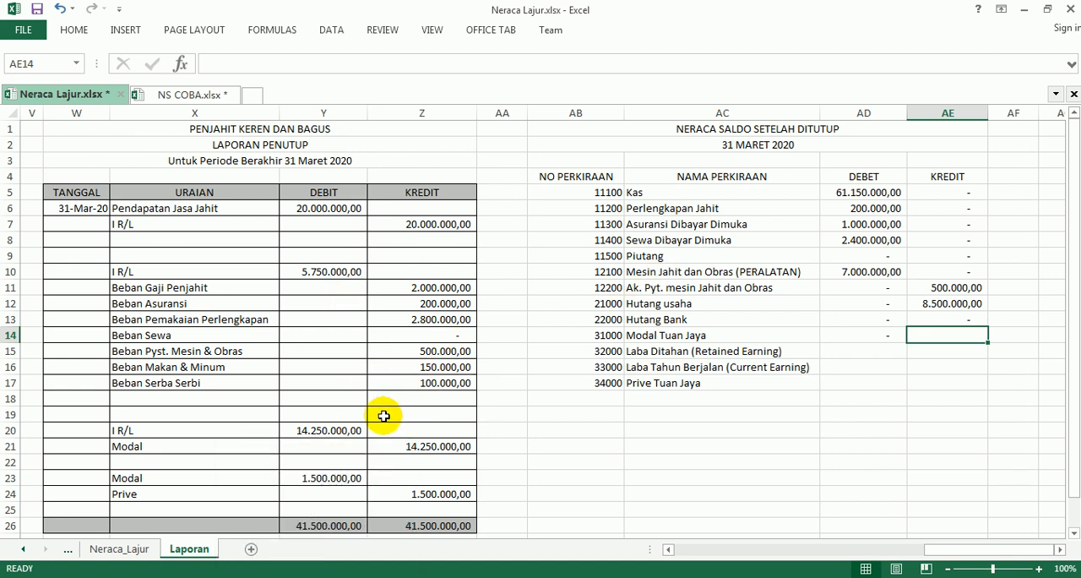
Check the DEBET entries for rows 15 to 17 in the Adobe Reader instructions and enter 0 in AD15, AD16 and AD17 in Excel.
mouse_move(316, 576)
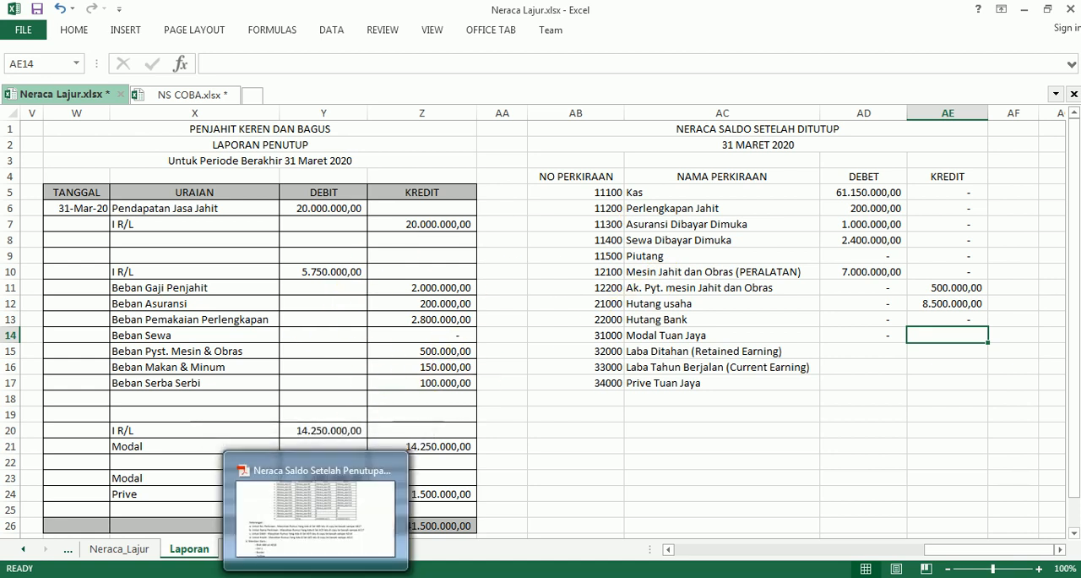
mouse_move(267, 576)
click(316, 576)
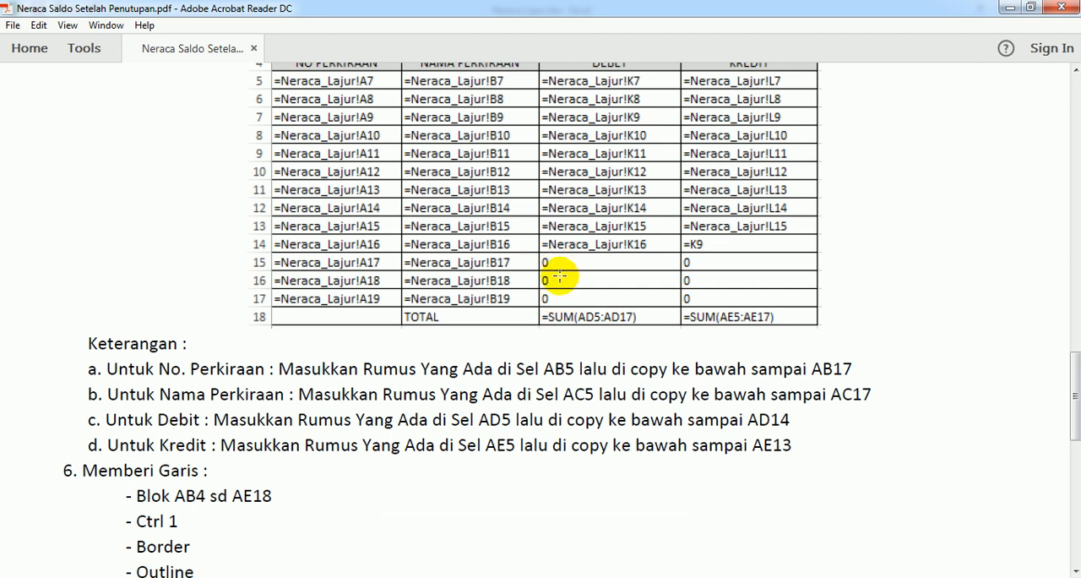
click(354, 577)
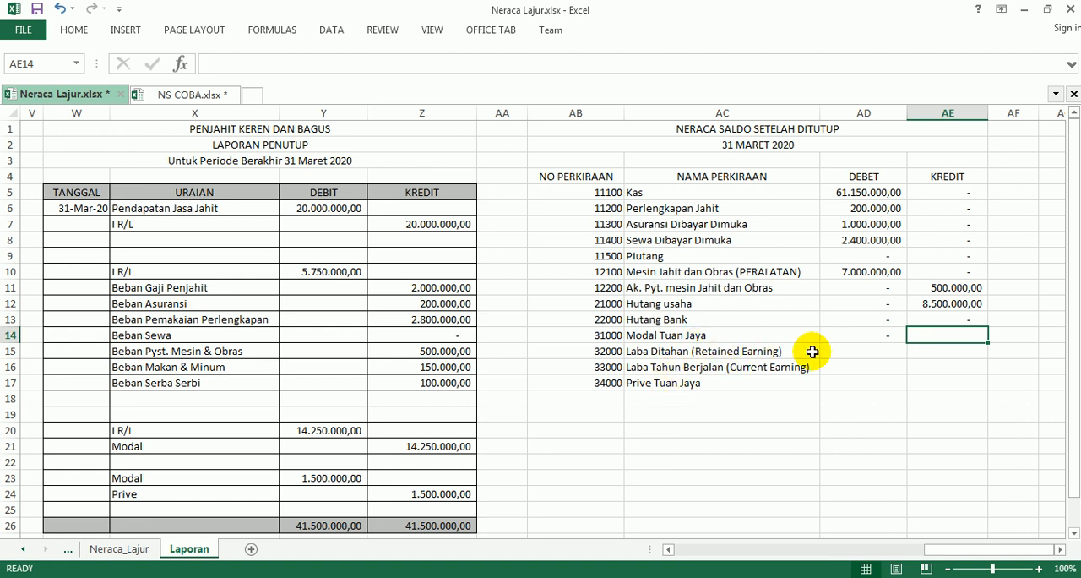
click(875, 347)
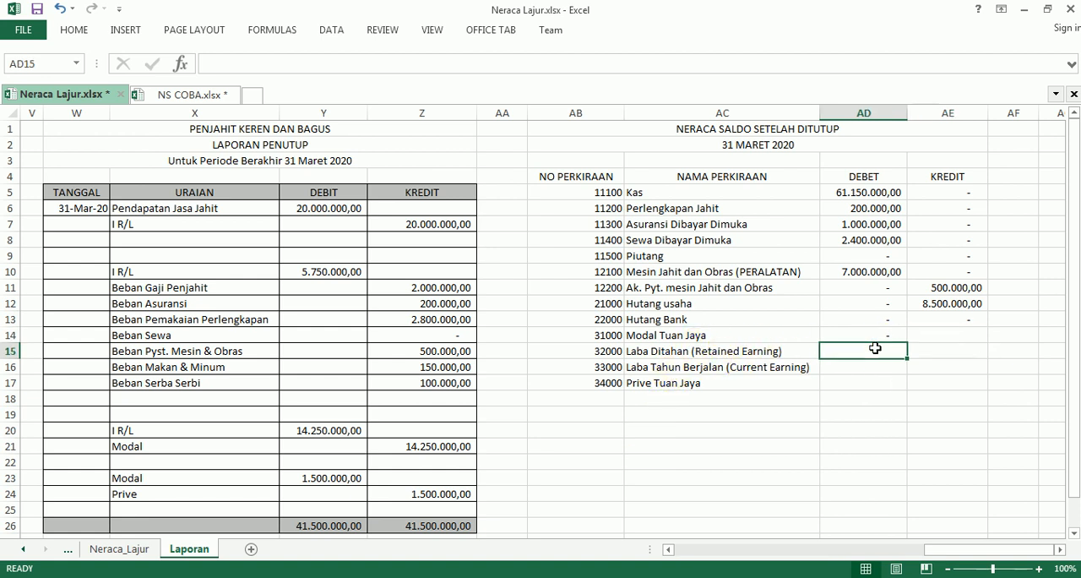
text(0)
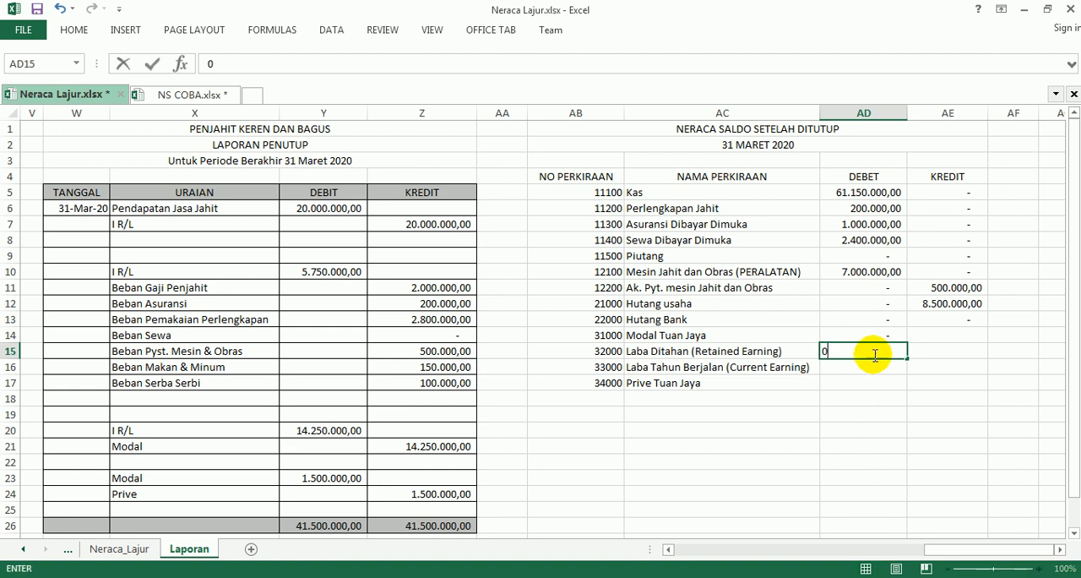
key(Return)
text(0)
key(Return)
text(0)
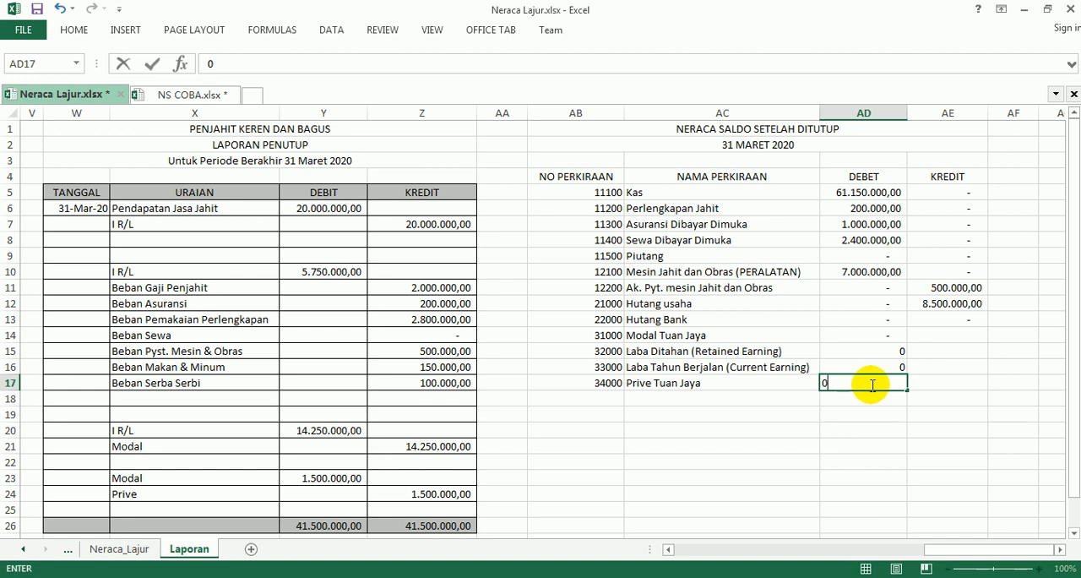
click(913, 368)
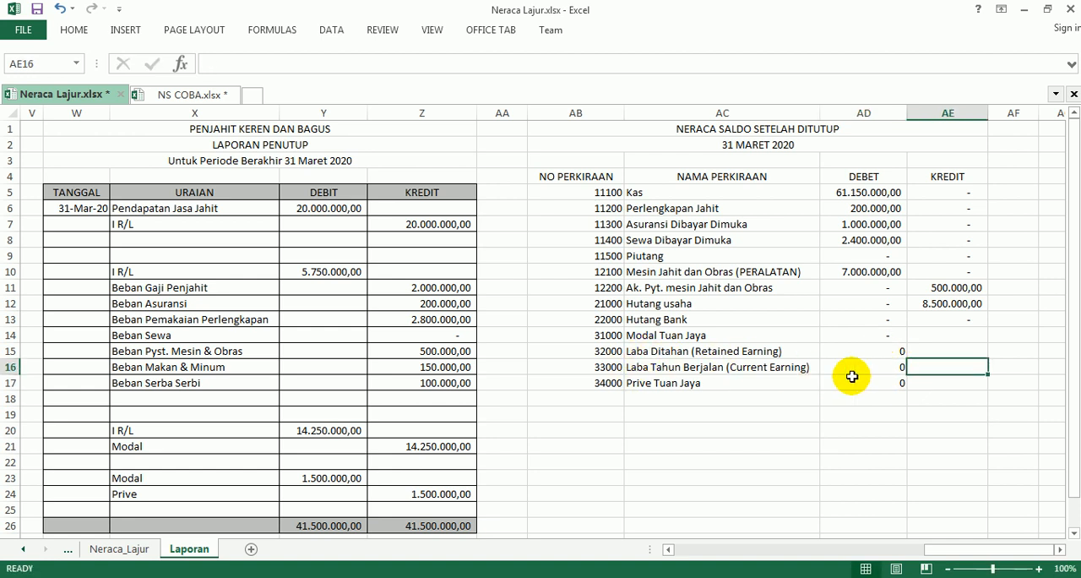
Apply the comma number style to the zeros in AD15:AD17.
drag(882, 352, 885, 380)
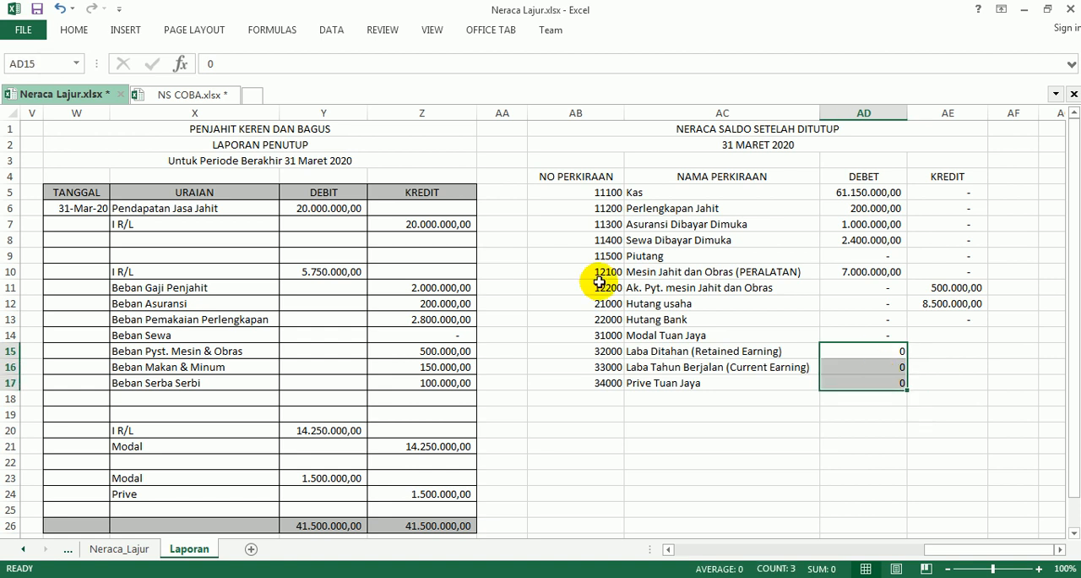
click(74, 30)
click(554, 82)
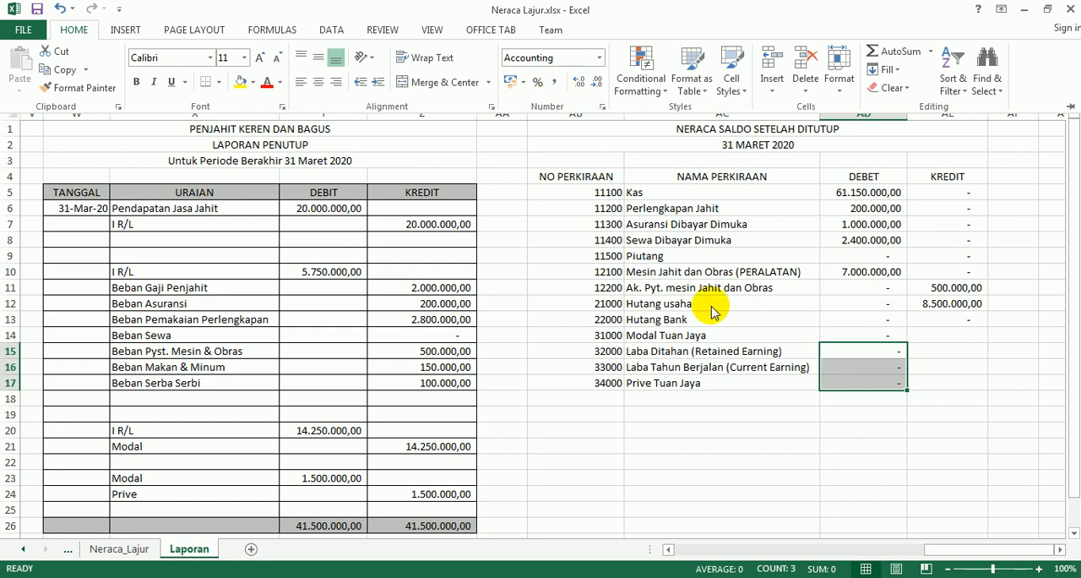
Copy the formatting of AD14 onto AD15:AD17 with Format Painter.
drag(834, 353, 877, 379)
click(861, 334)
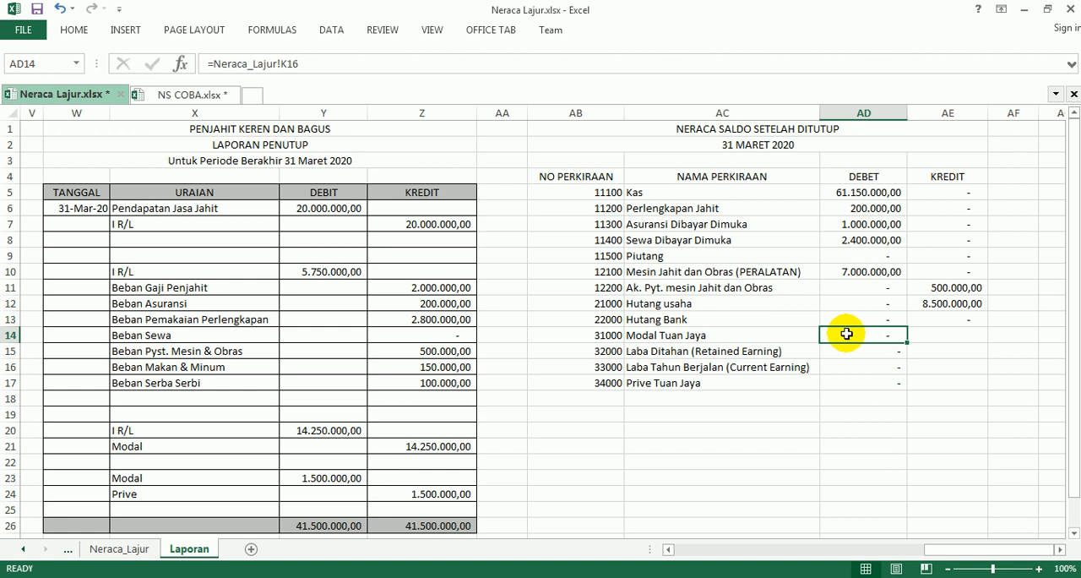
click(74, 30)
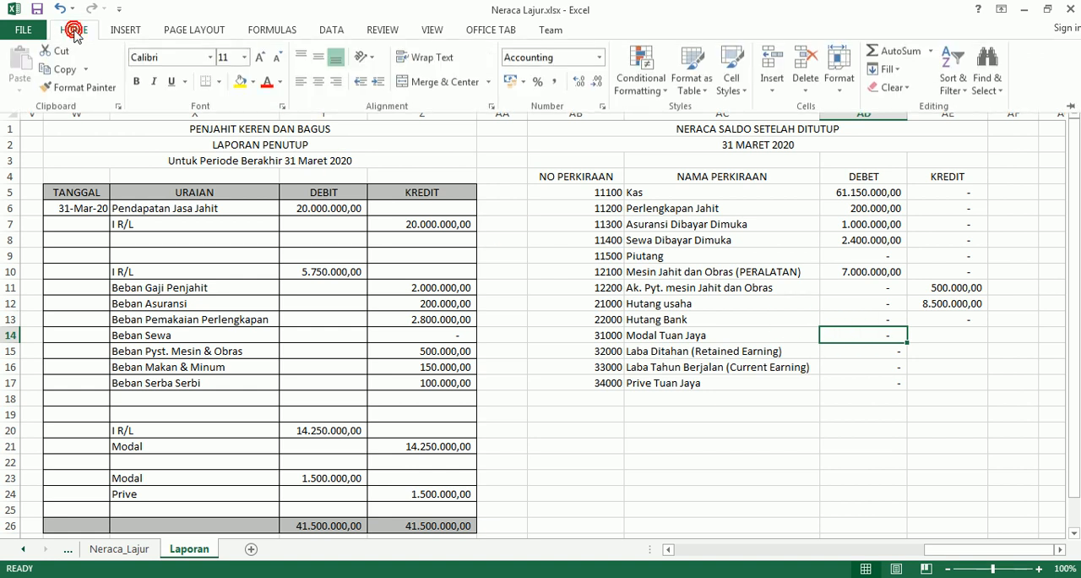
click(87, 89)
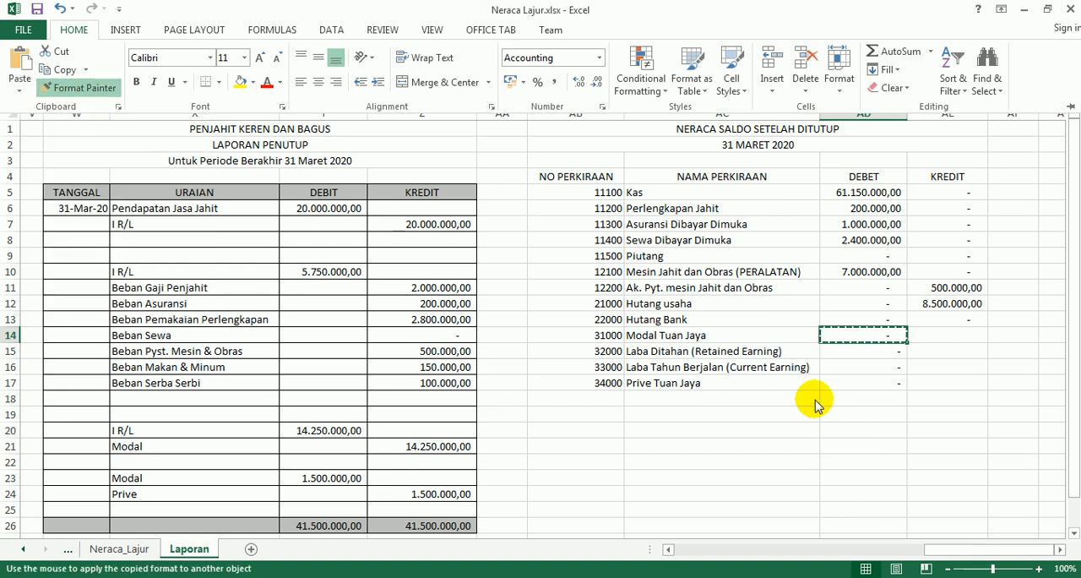
click(857, 359)
click(858, 355)
drag(858, 350, 858, 375)
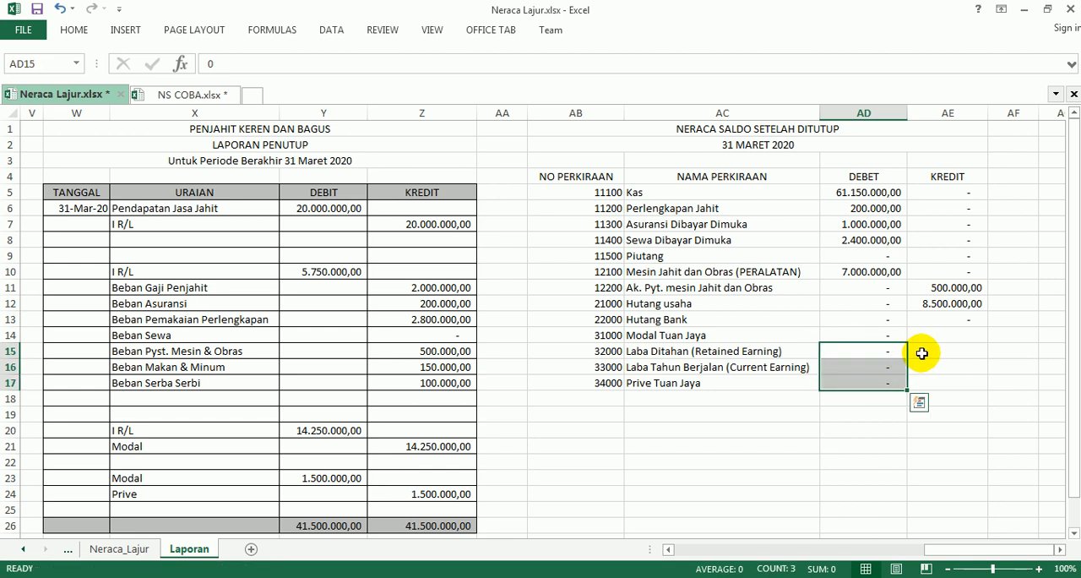
Check the KREDIT formula for row 14 in the Adobe Reader instructions and enter =K9 in AE14 in Excel.
click(921, 353)
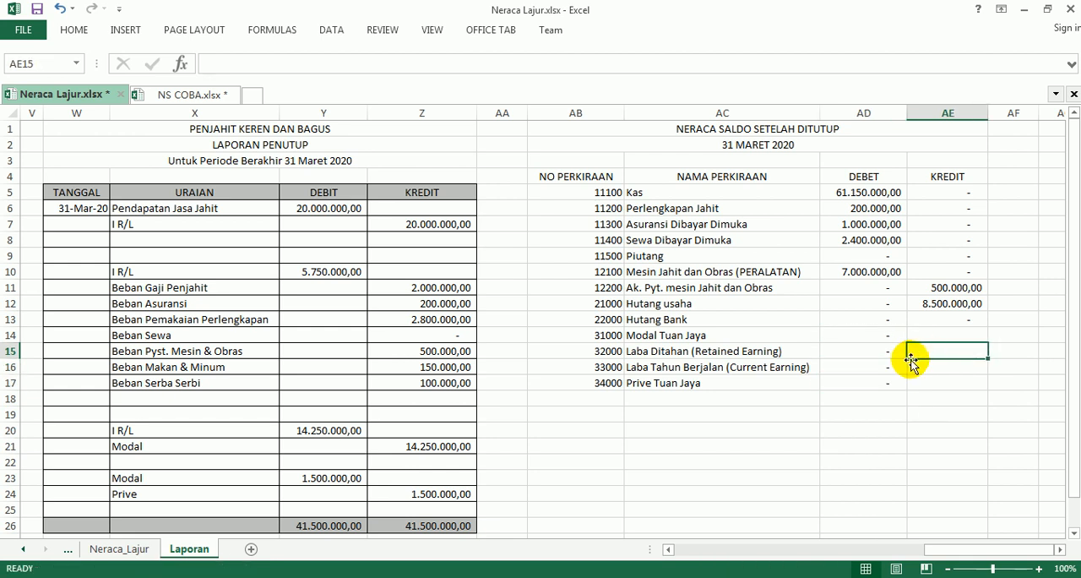
click(931, 332)
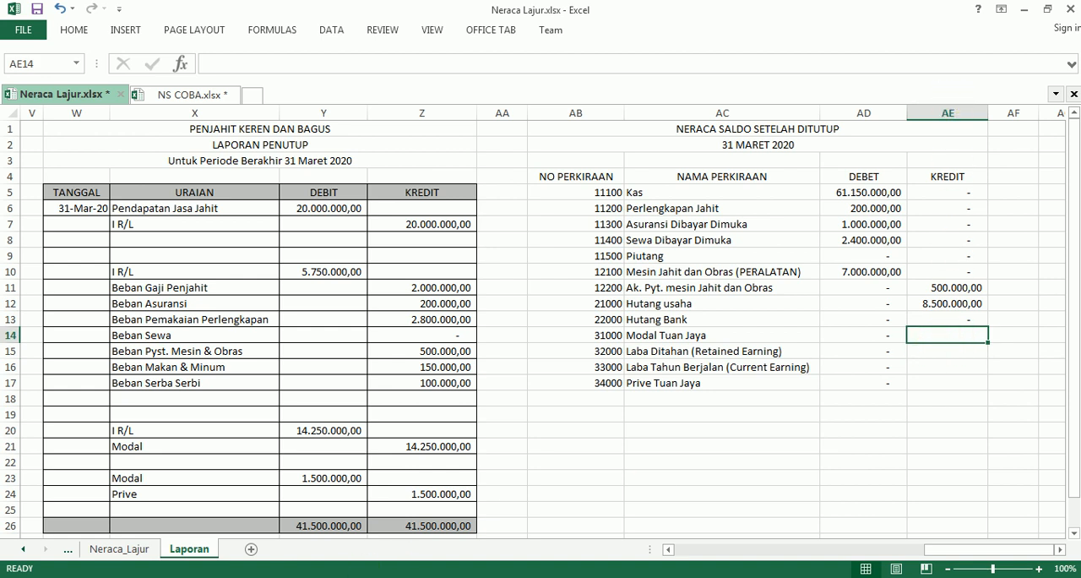
click(406, 576)
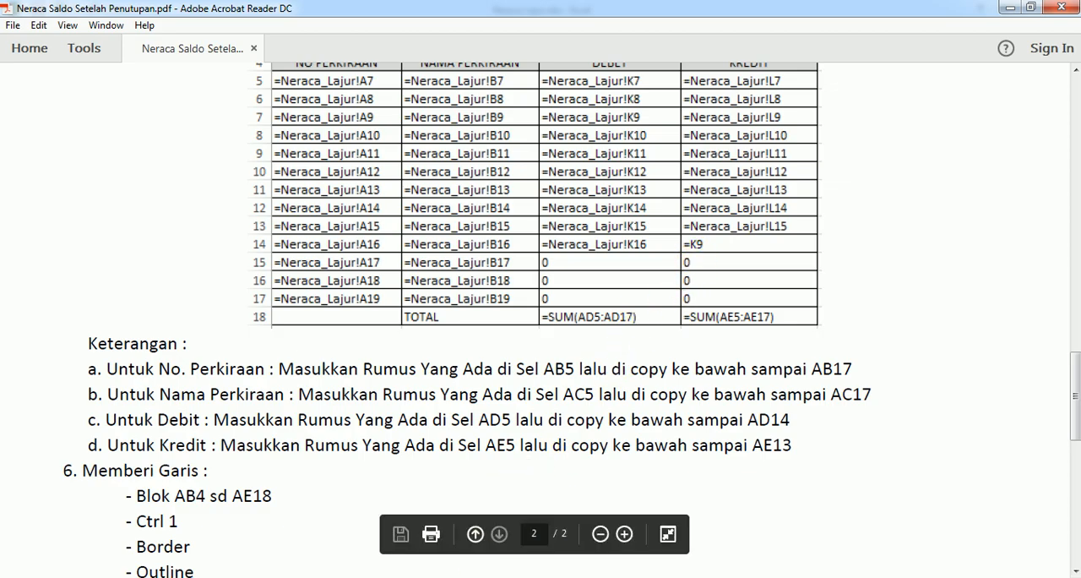
click(405, 576)
text(=)
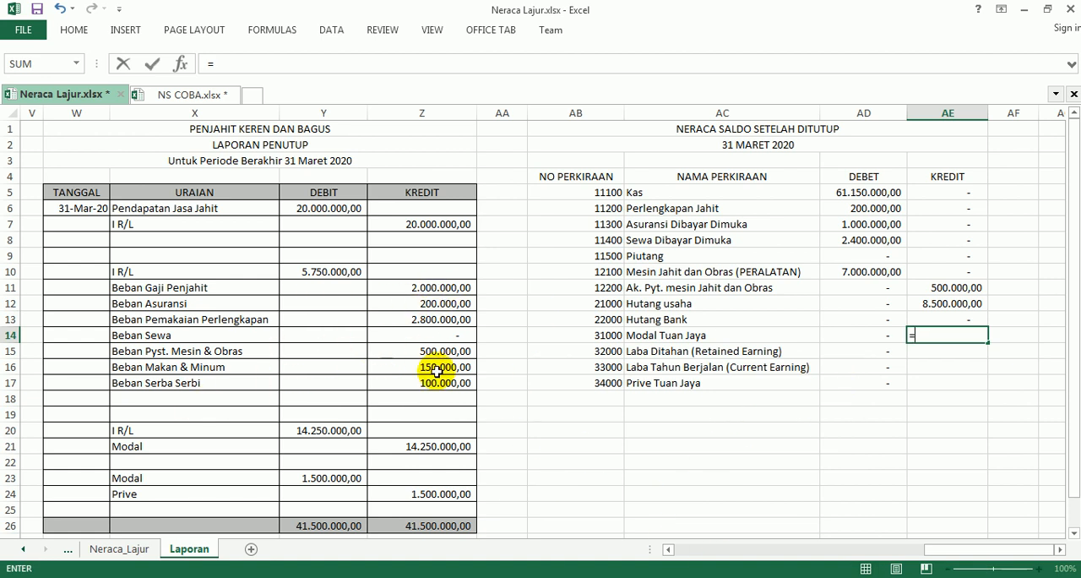
click(668, 550)
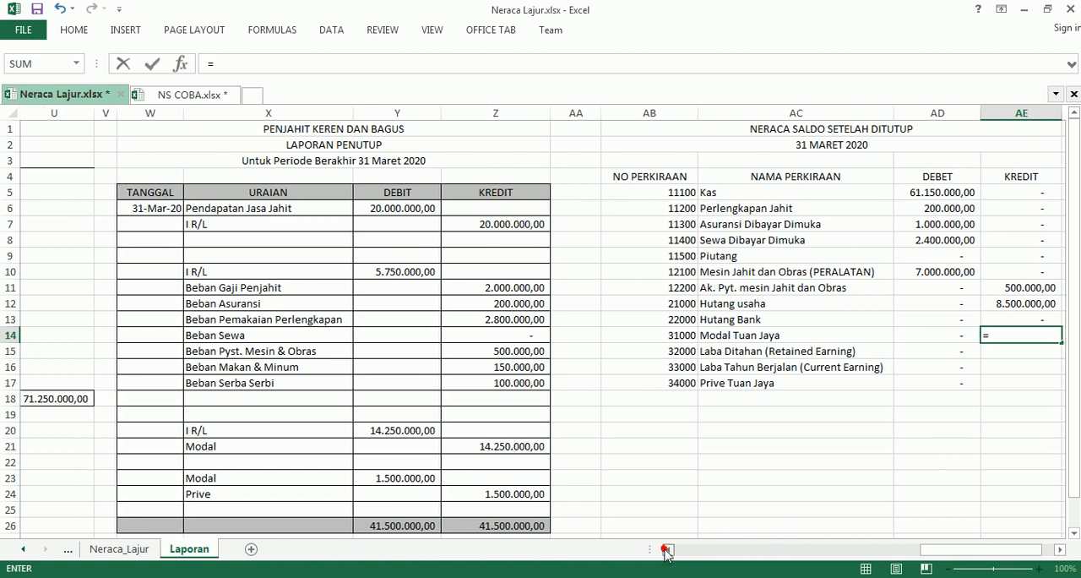
click(667, 550)
click(667, 551)
click(667, 550)
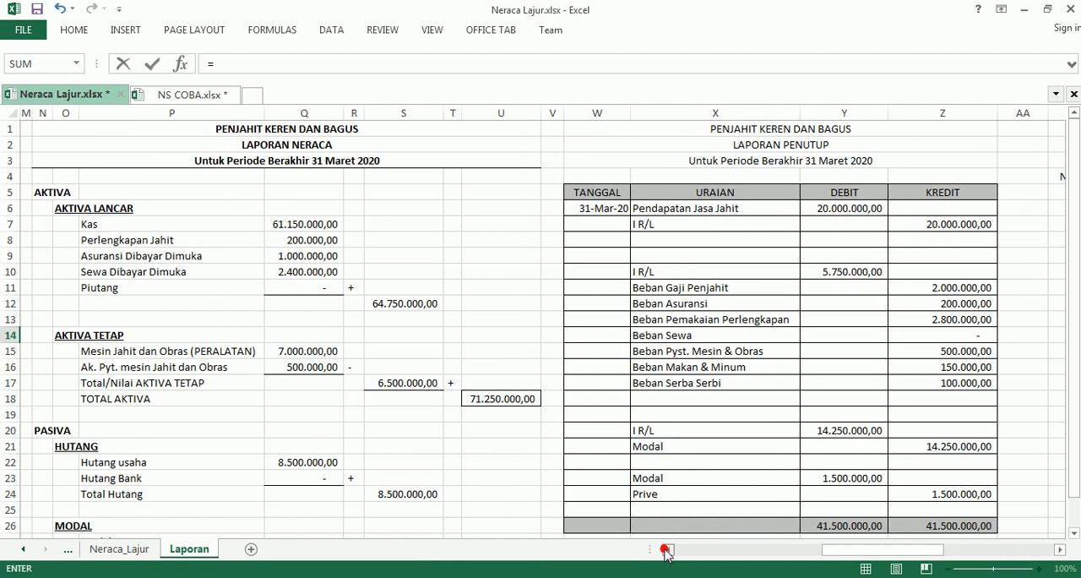
click(667, 550)
click(668, 550)
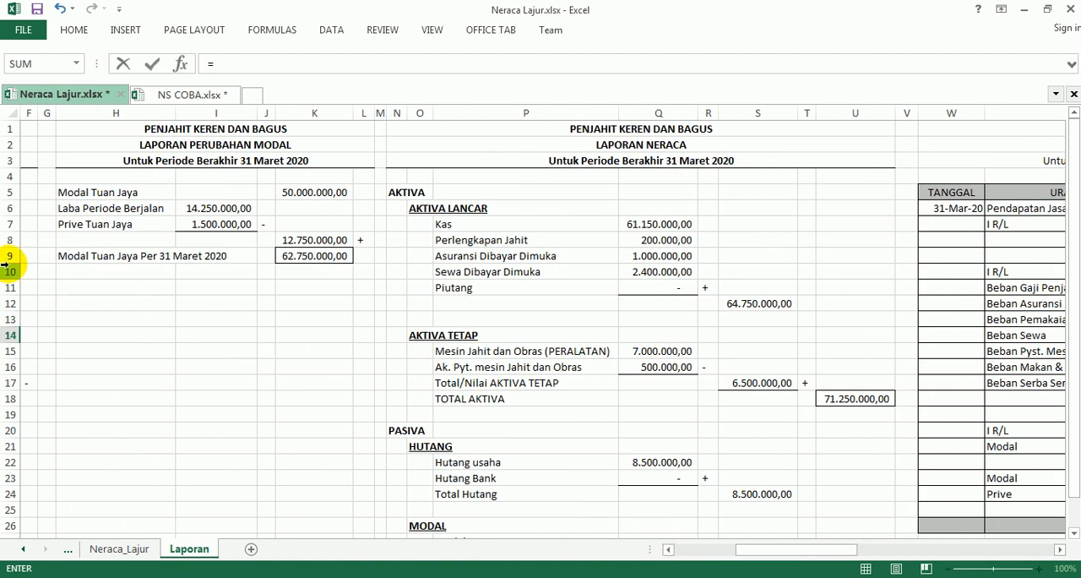
click(295, 256)
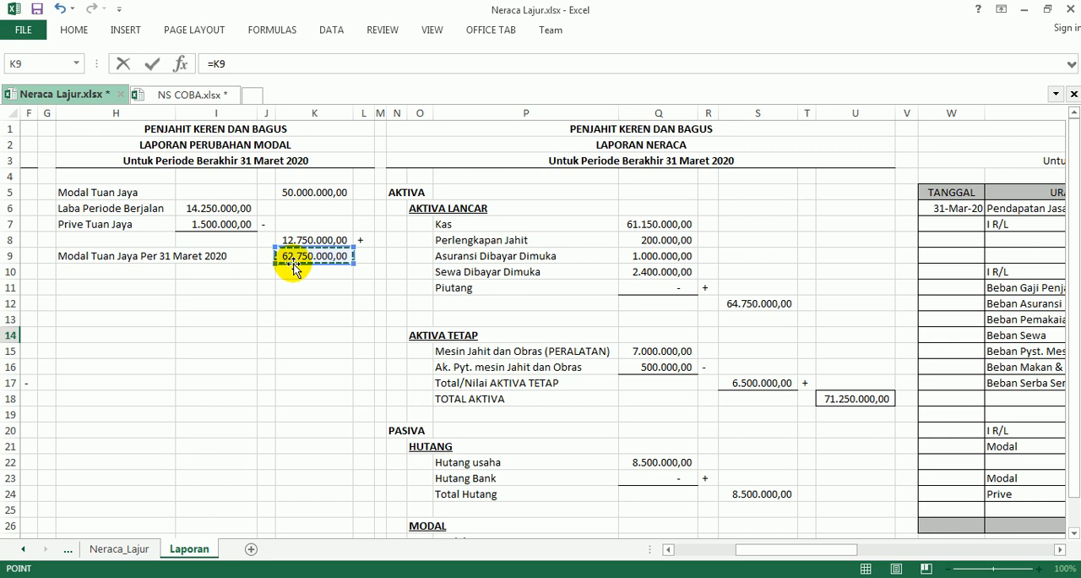
key(Return)
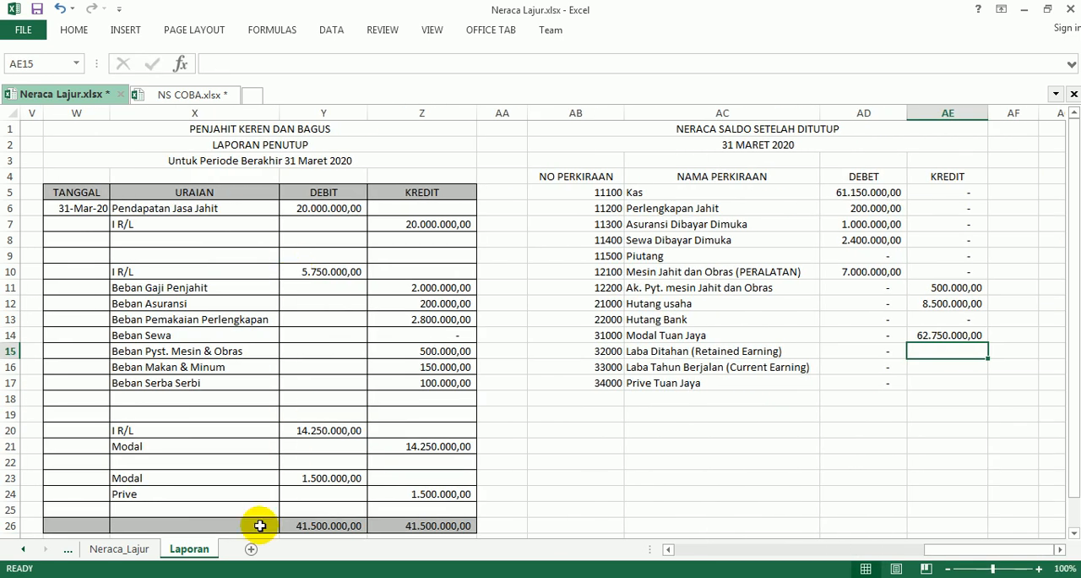
Check the KREDIT entries for rows 15 to 17 in the Adobe Reader instructions and enter 0 in AE15, AE16 and AE17 in Excel.
click(283, 576)
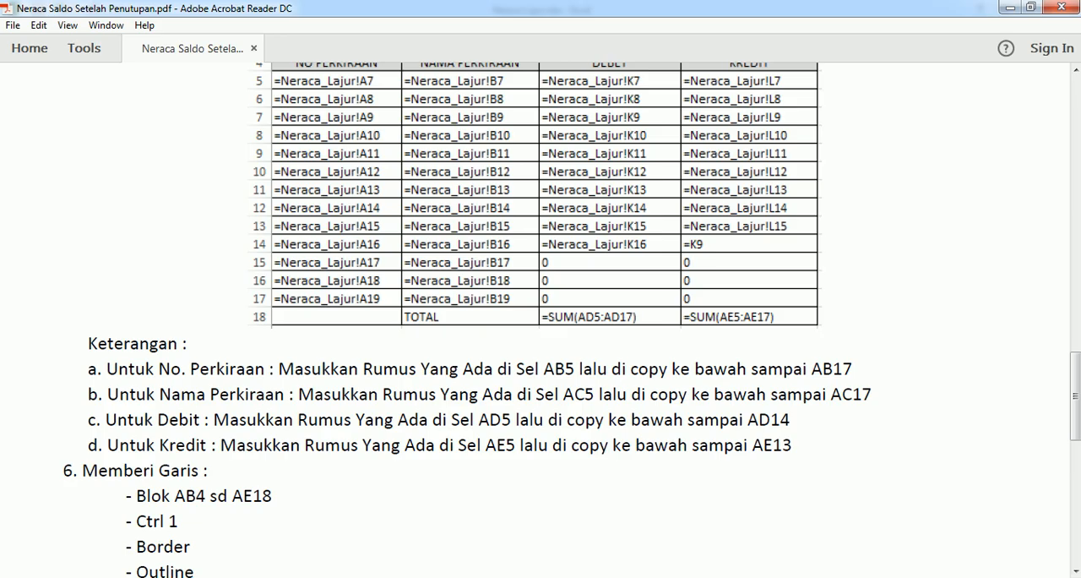
click(310, 577)
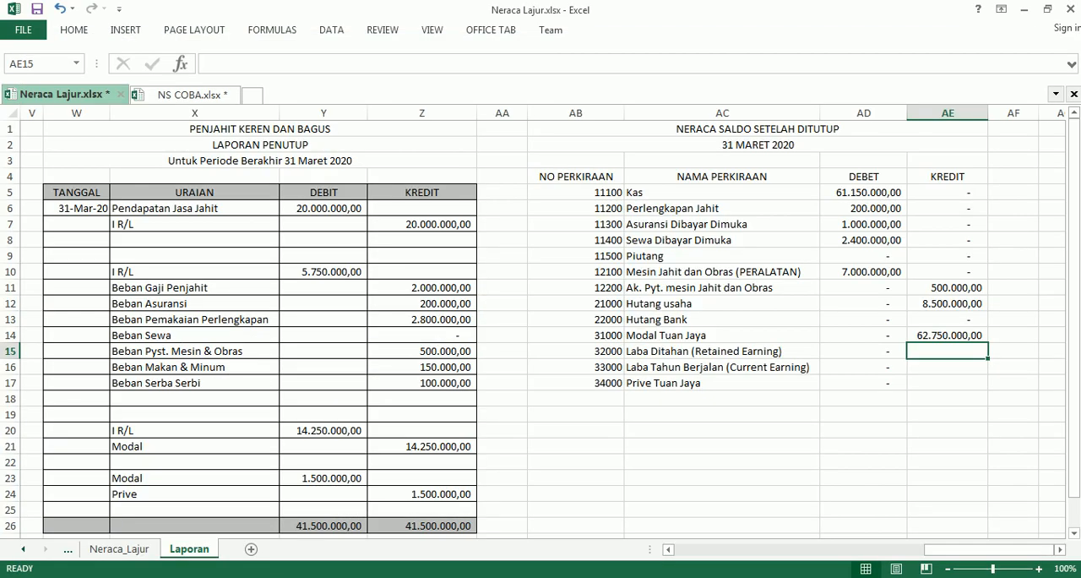
text(0)
key(Return)
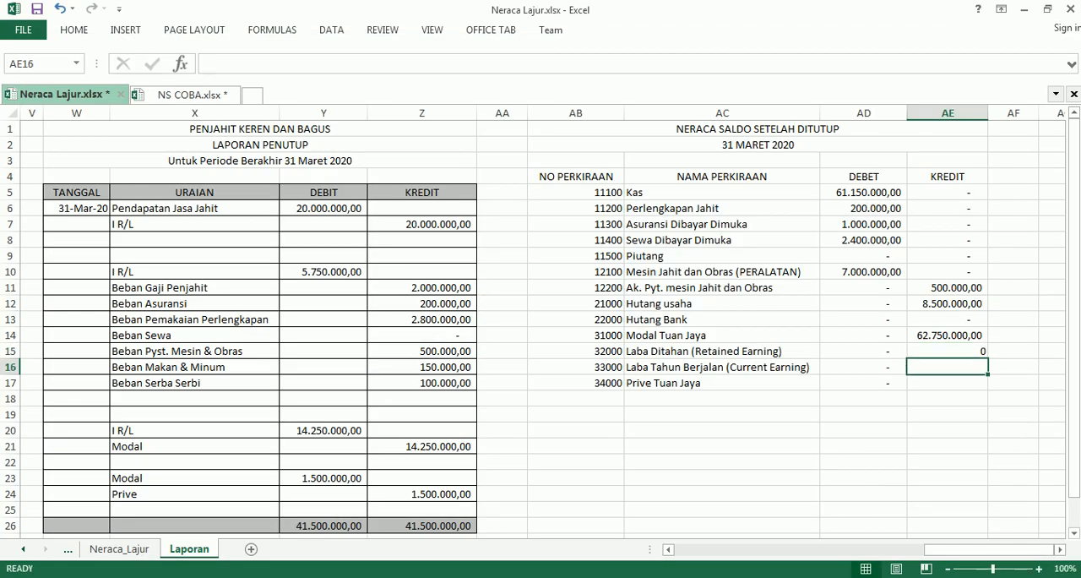
text(0)
key(Return)
text(0)
key(Return)
Try copying the formatting of AD15 onto AE15 alone with Format Painter and undo it.
key(Up)
key(Up)
key(Up)
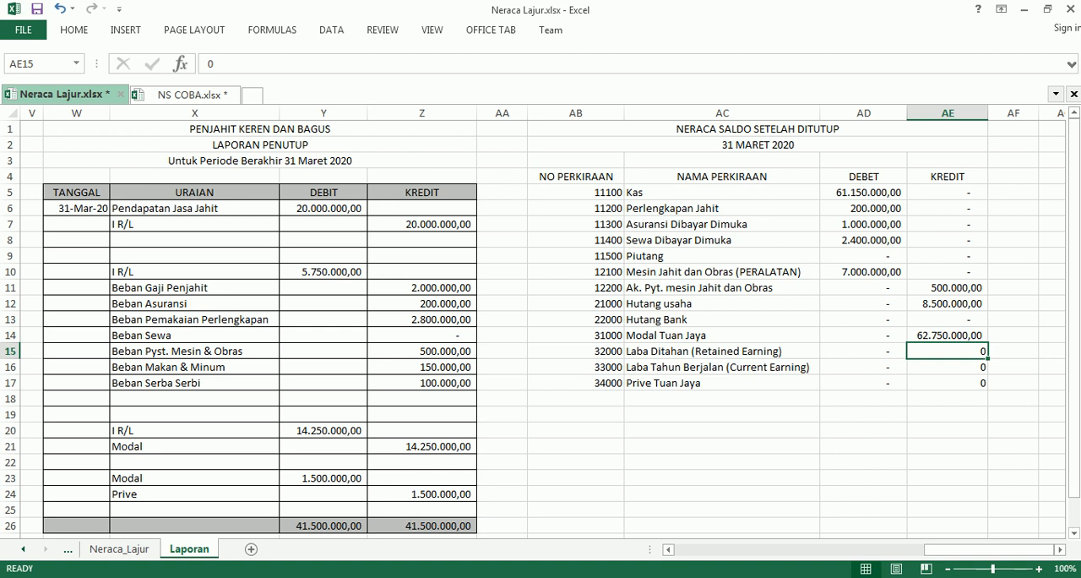
click(858, 353)
click(74, 31)
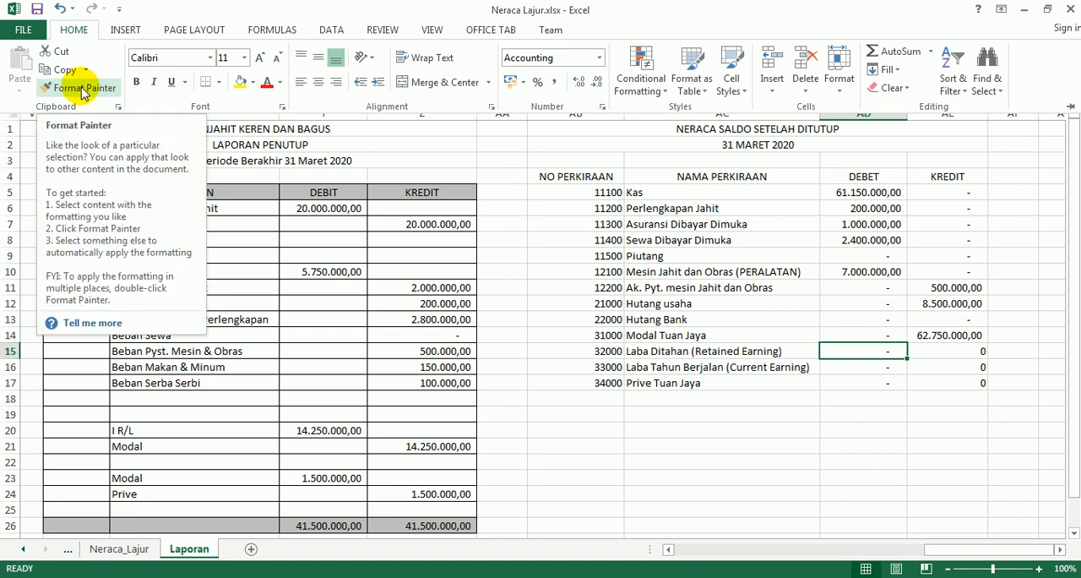
click(82, 87)
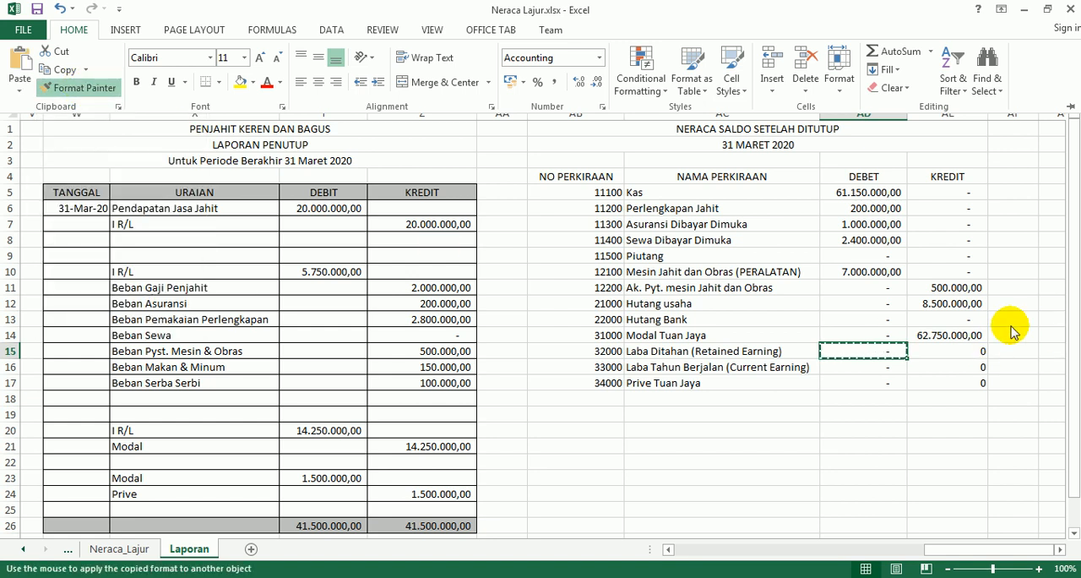
click(966, 353)
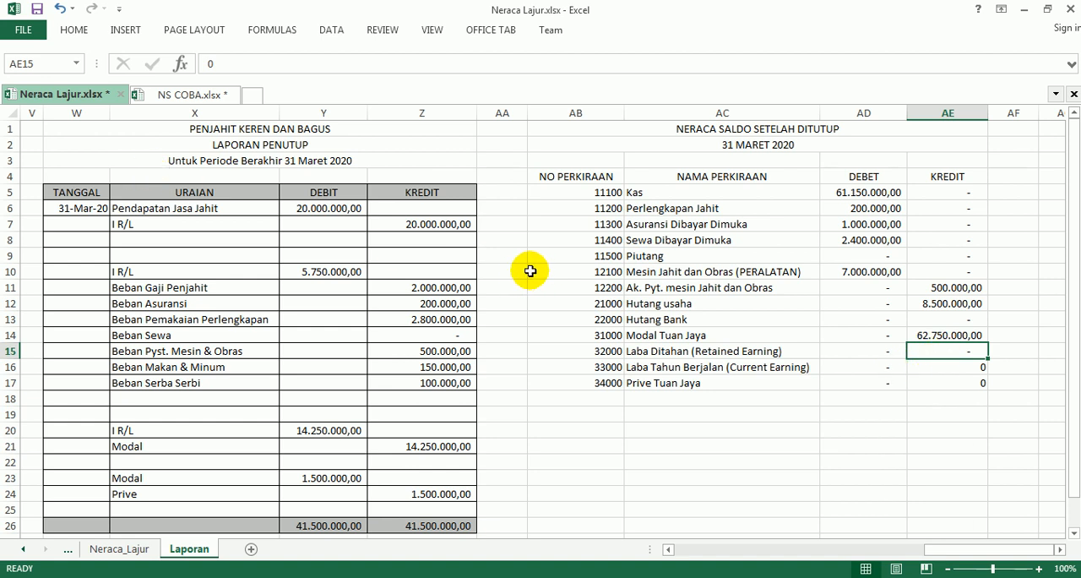
key(ctrl+z)
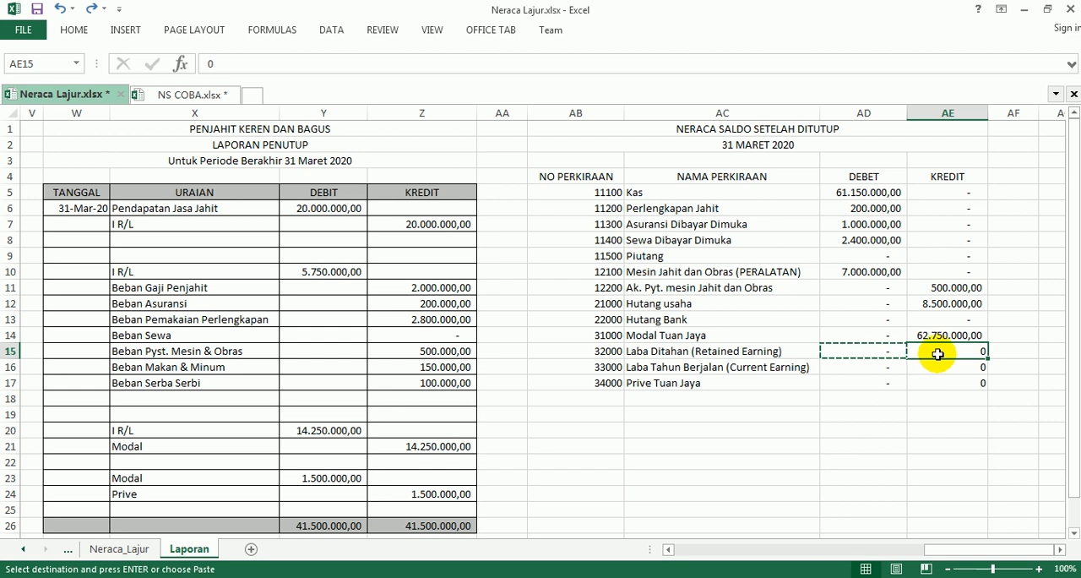
drag(938, 352, 936, 383)
click(825, 415)
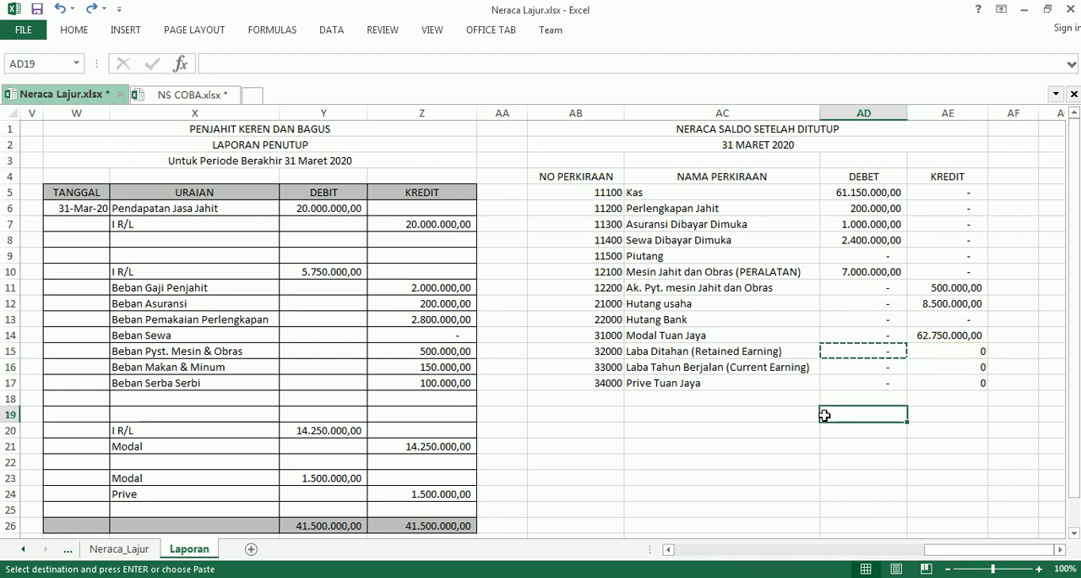
Copy the formatting of AD15 onto the zeros in AE15:AE17 with Format Painter.
click(864, 349)
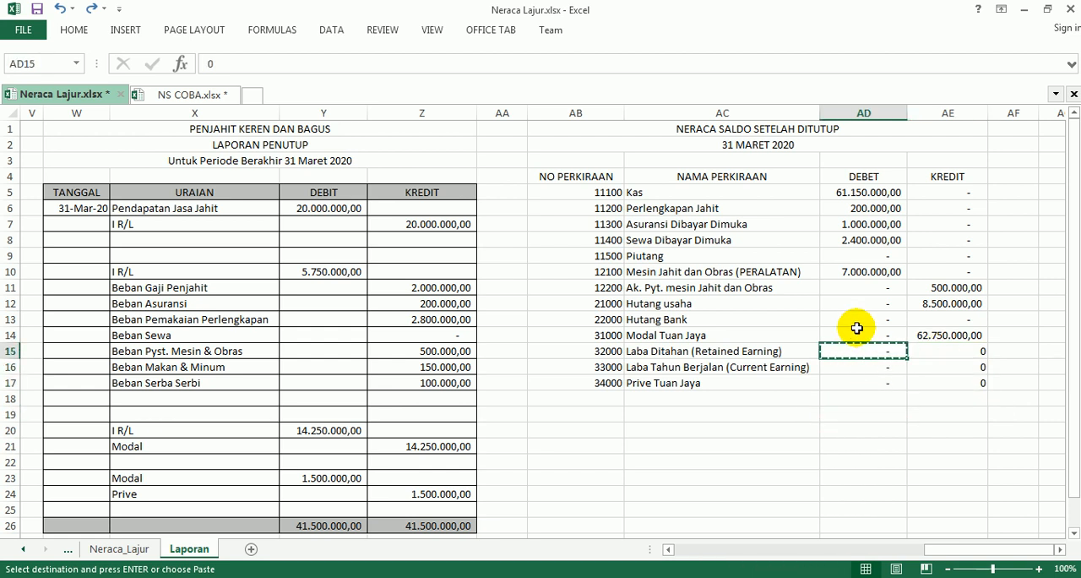
click(75, 31)
click(77, 87)
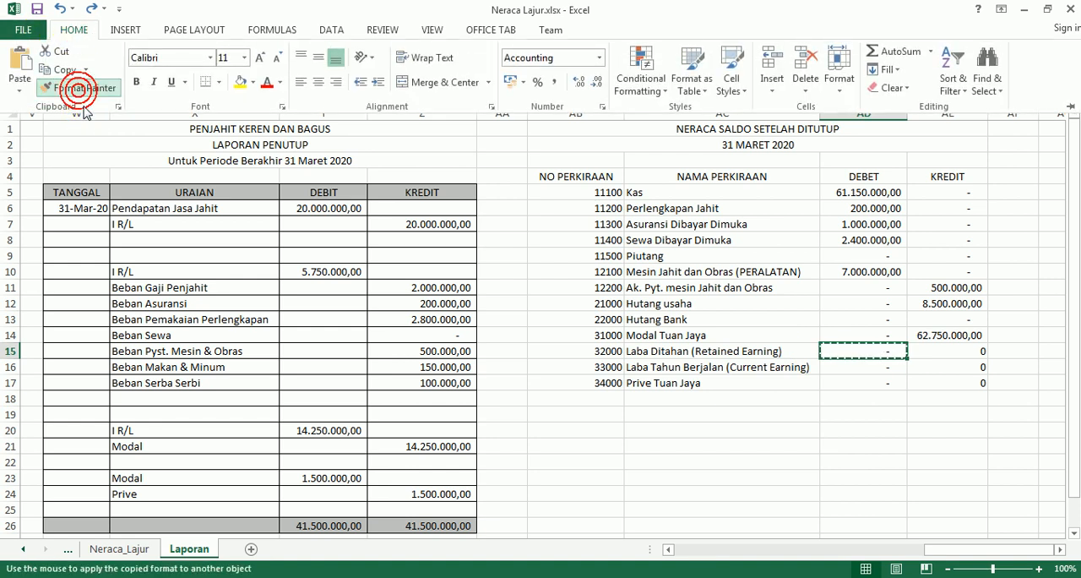
drag(948, 350, 948, 383)
click(936, 431)
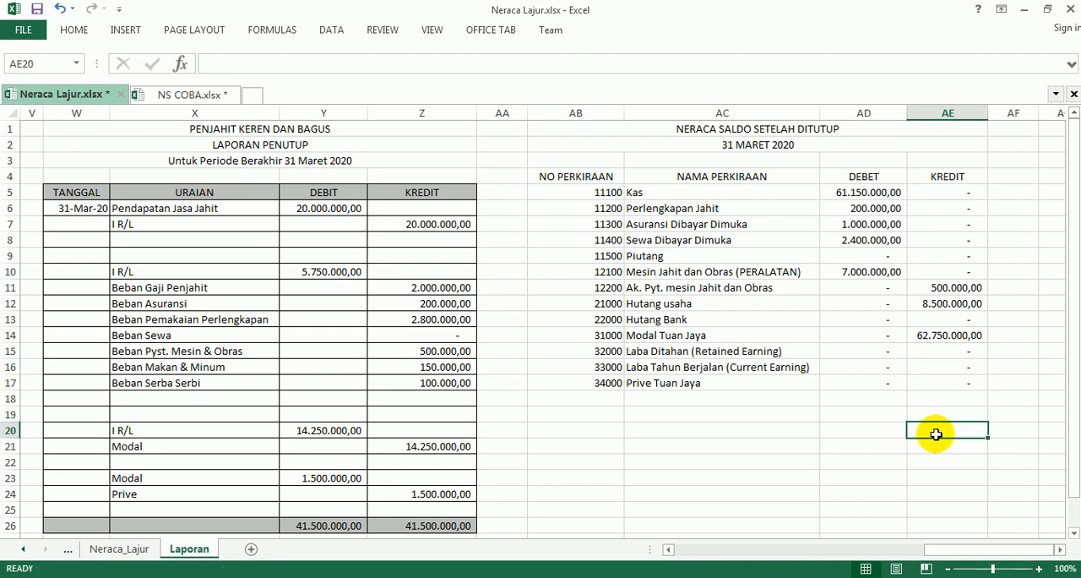
Check row 18 in the Adobe Reader instructions and enter the label TOTAL in AC18 in Excel.
click(392, 577)
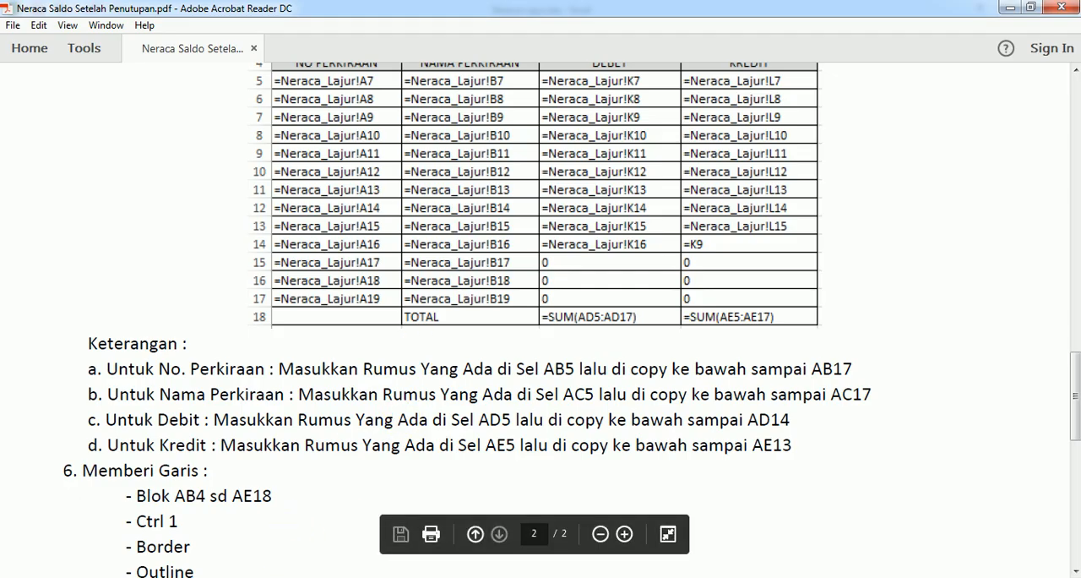
click(391, 577)
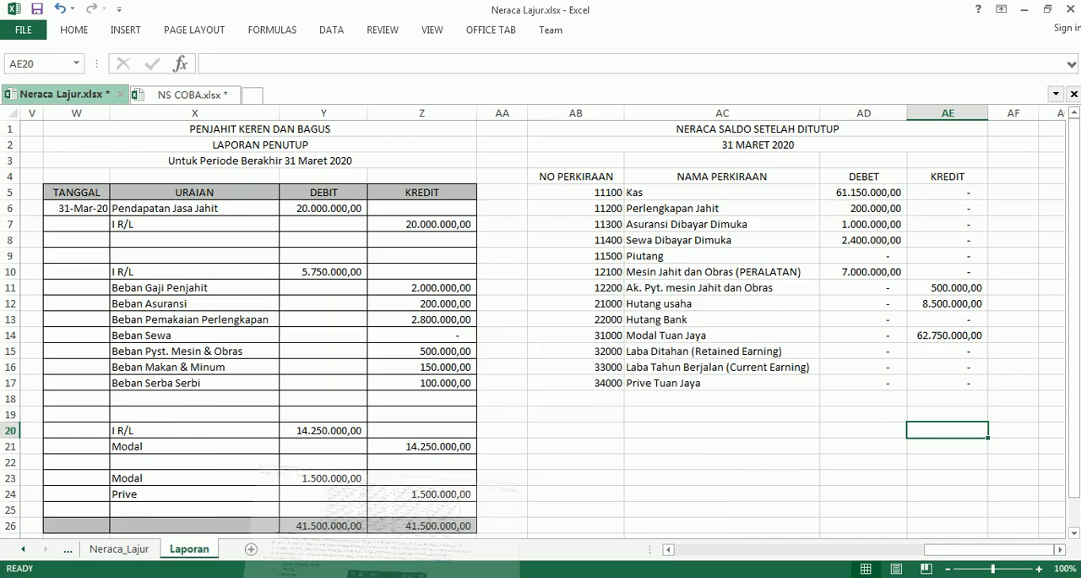
click(748, 397)
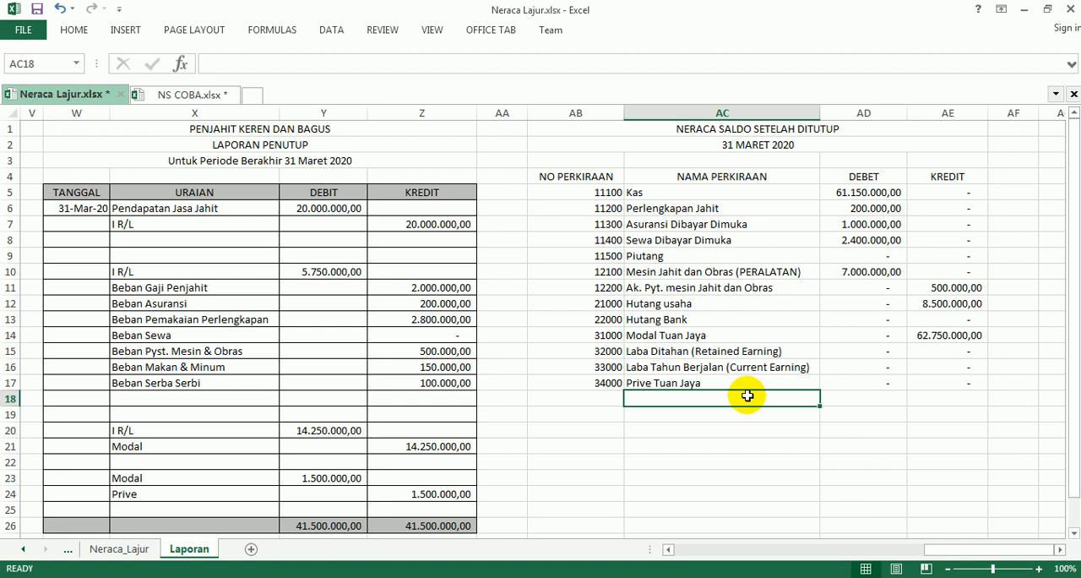
text(TOTAL)
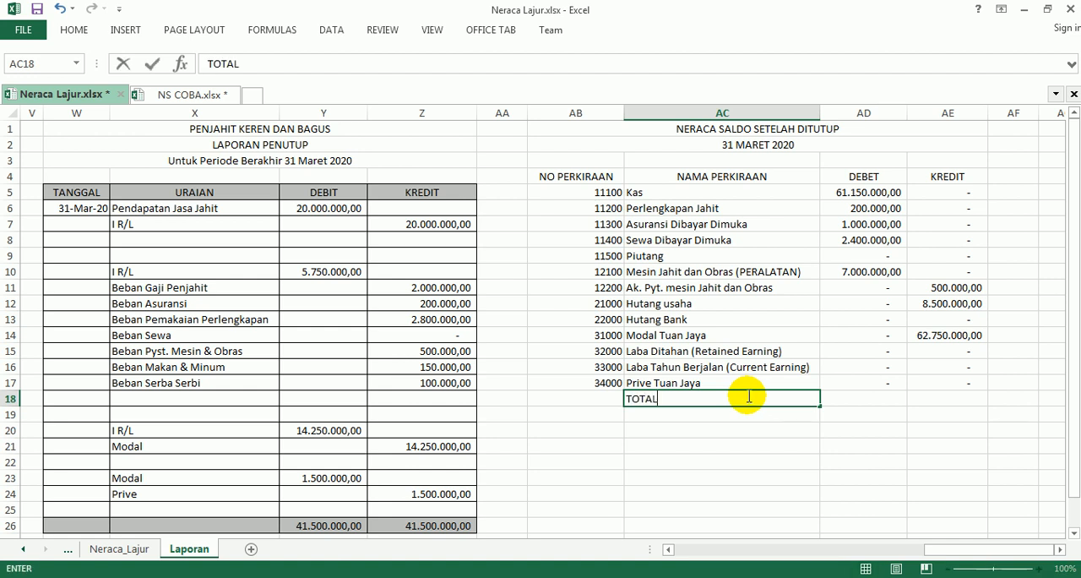
key(Tab)
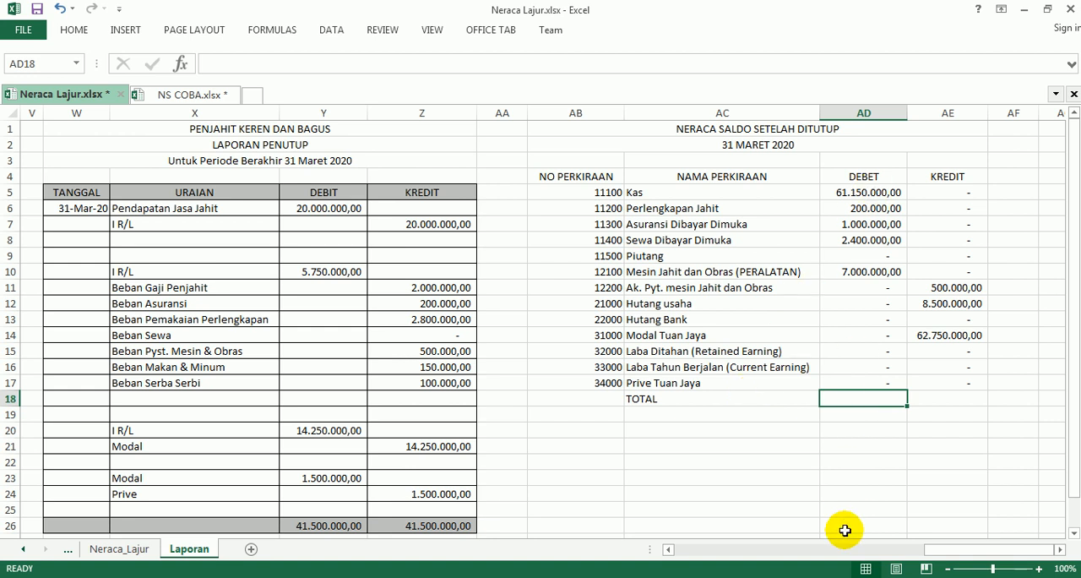
Total the DEBET column in AD18 with =SUM(AD5:AD17) and fill the formula across to AE18.
text(=SUM()
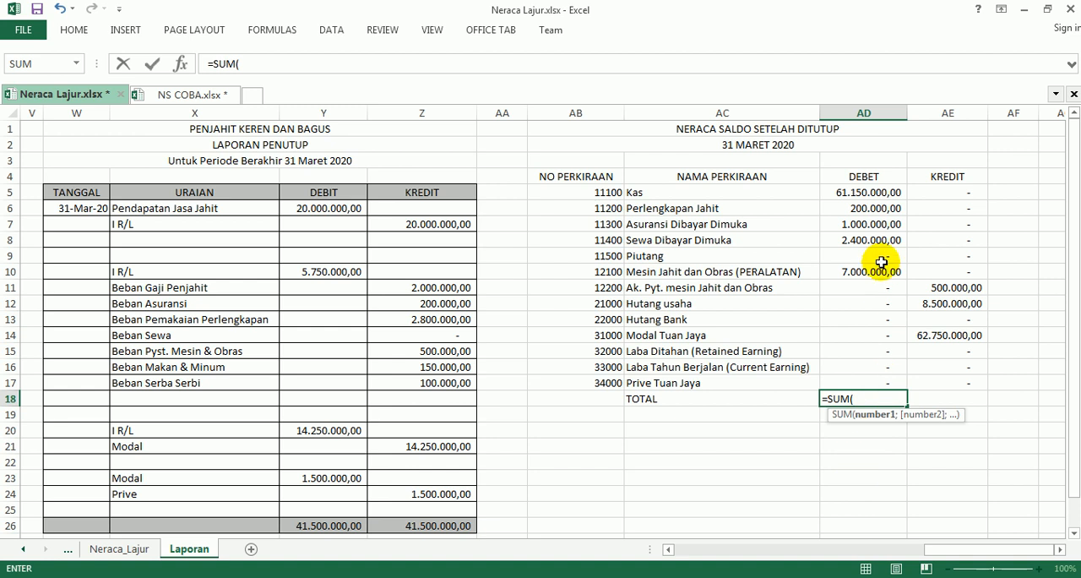
drag(867, 192, 861, 384)
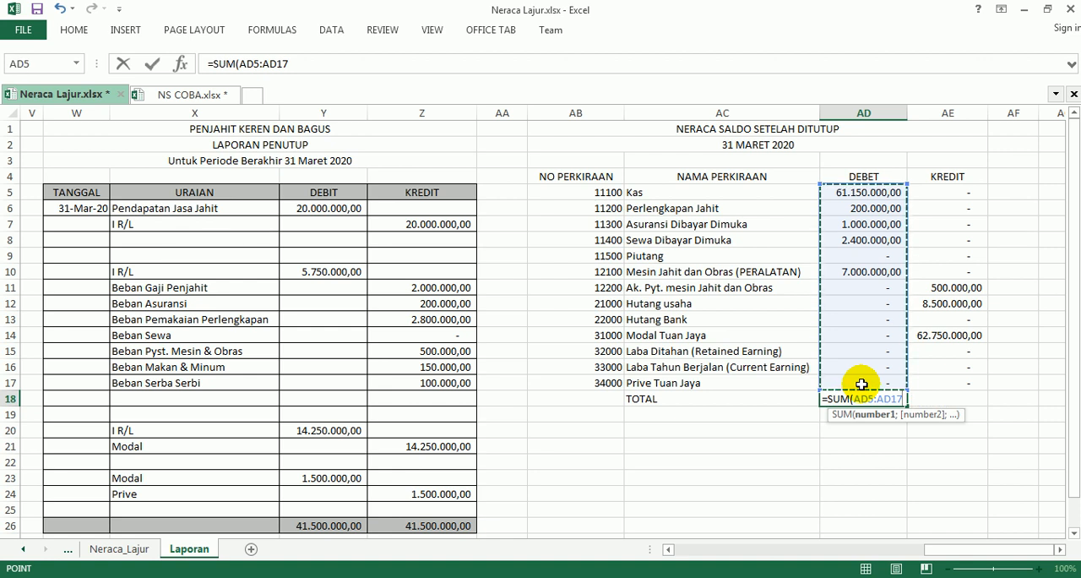
text())
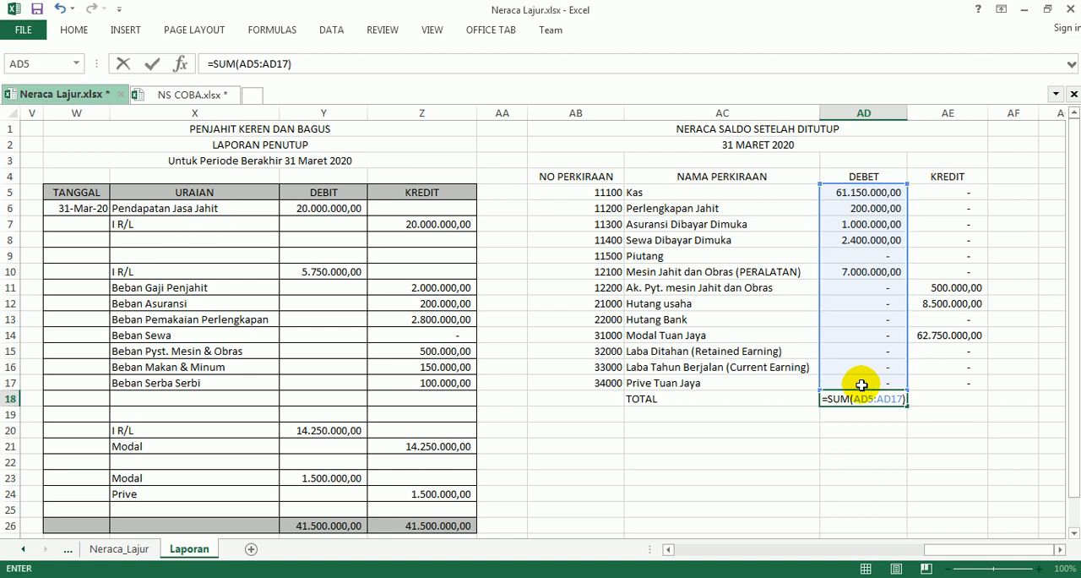
key(Return)
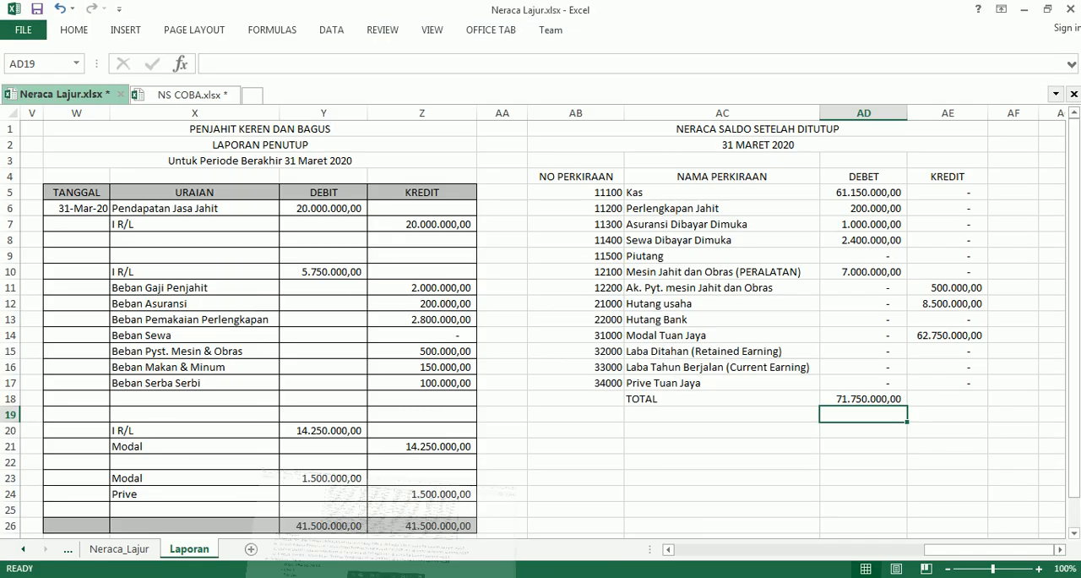
click(858, 401)
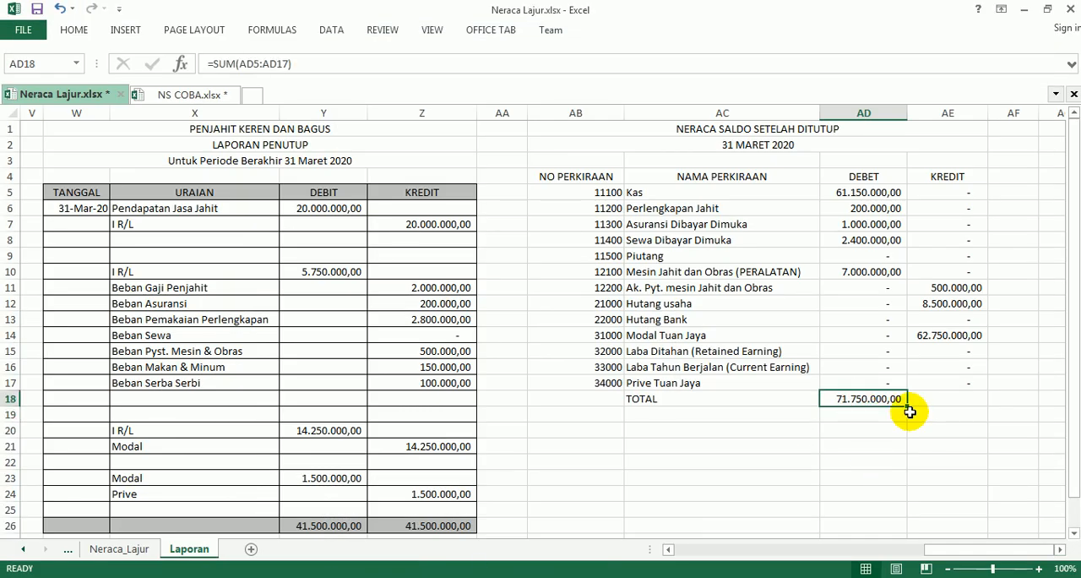
drag(908, 407, 956, 407)
click(915, 459)
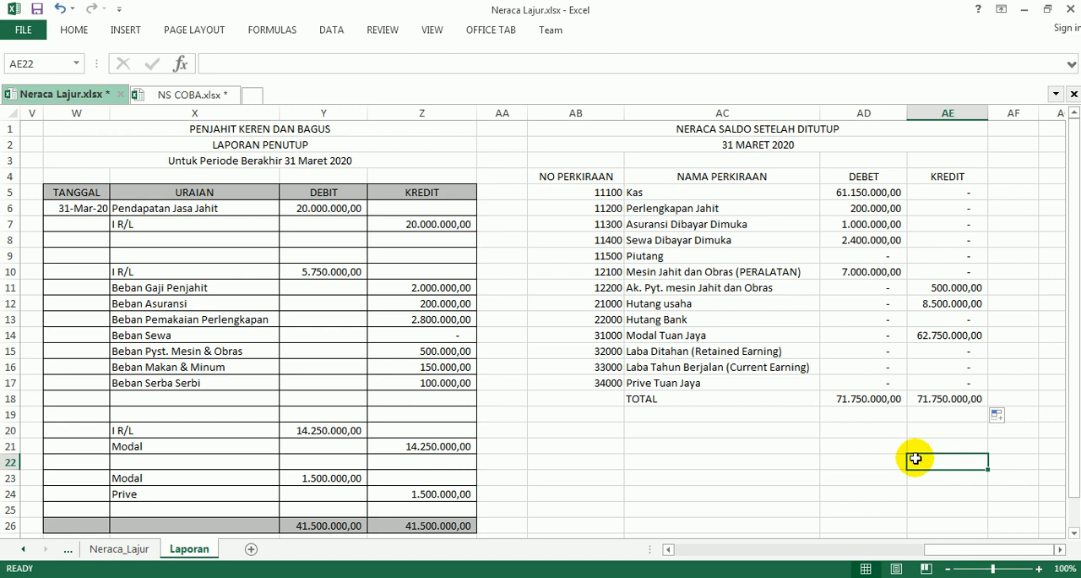
Apply outline and inside borders to the trial balance table in AB4:AE18.
drag(565, 179, 945, 395)
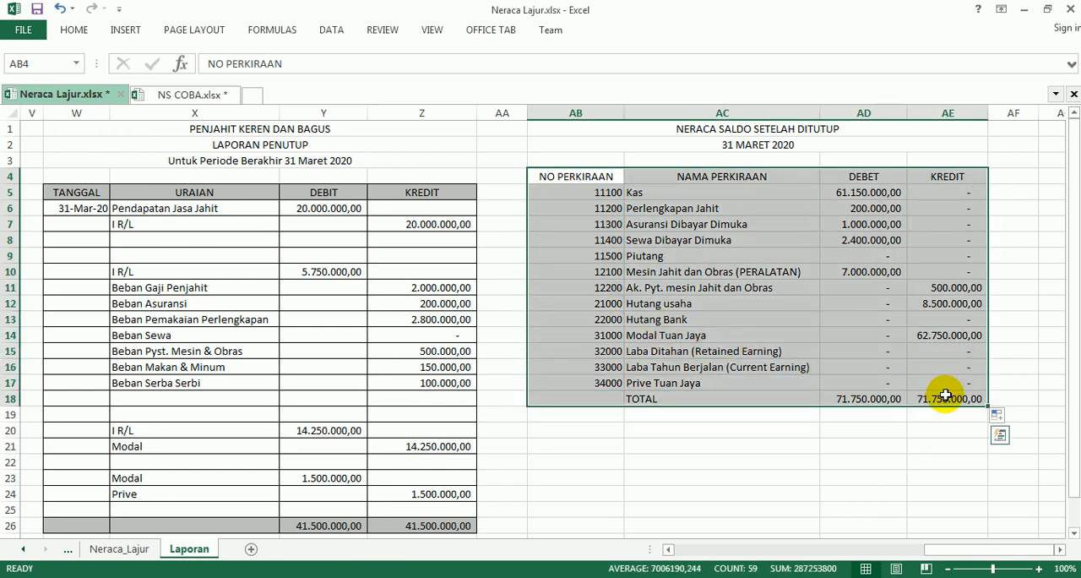
key(ctrl+1)
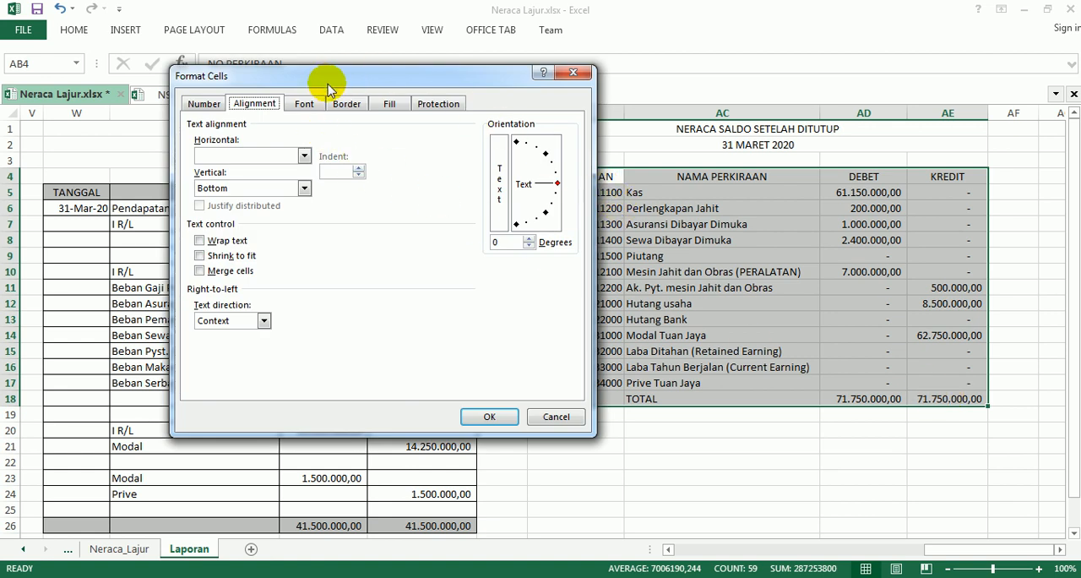
click(342, 103)
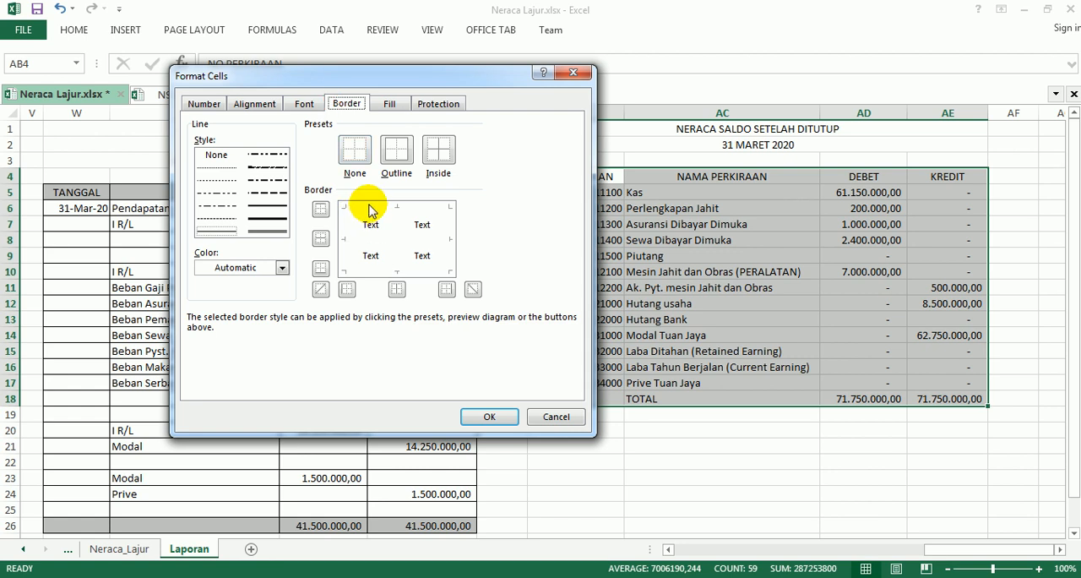
click(398, 154)
click(438, 152)
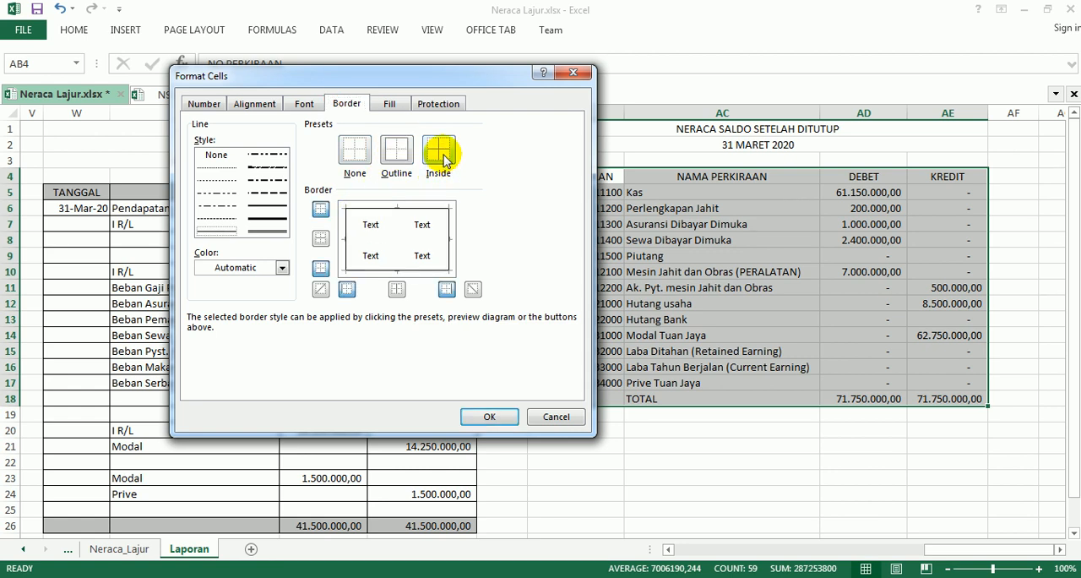
click(480, 415)
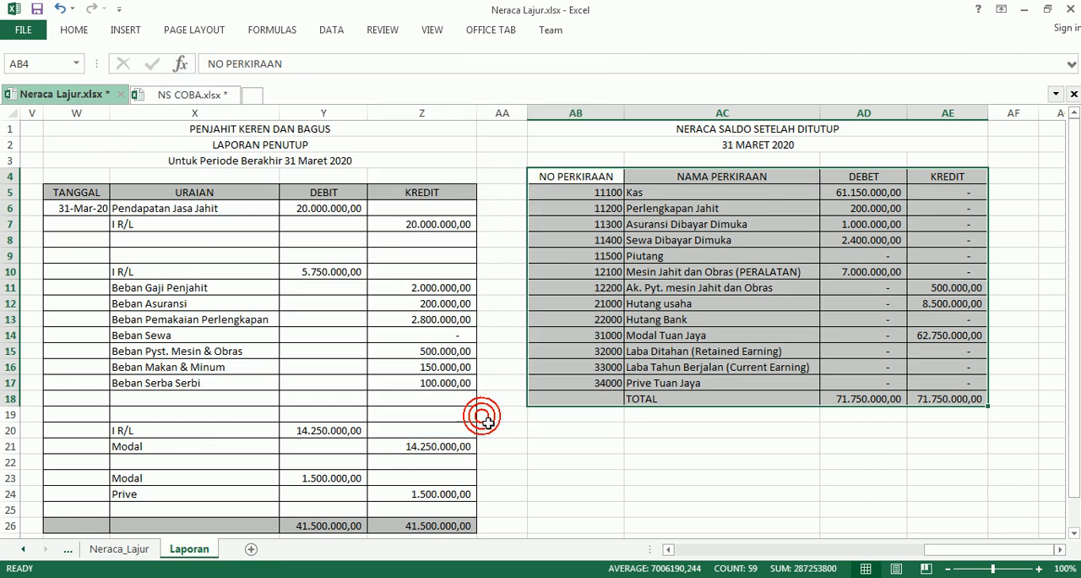
click(706, 456)
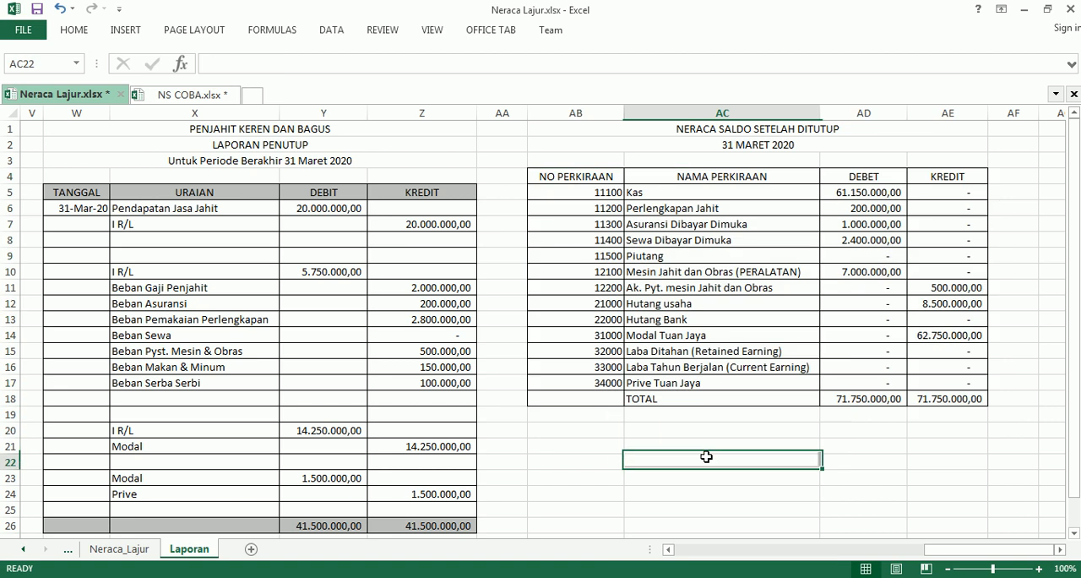
click(580, 174)
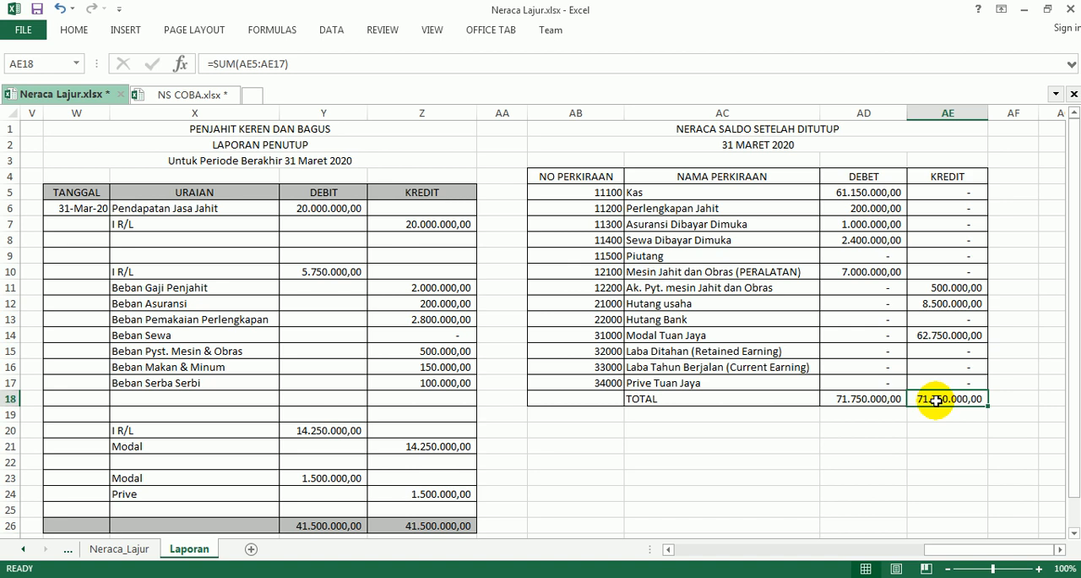
Check sections 6 and 7 on borders and shading in the Adobe Reader instructions and return to Excel.
click(1059, 550)
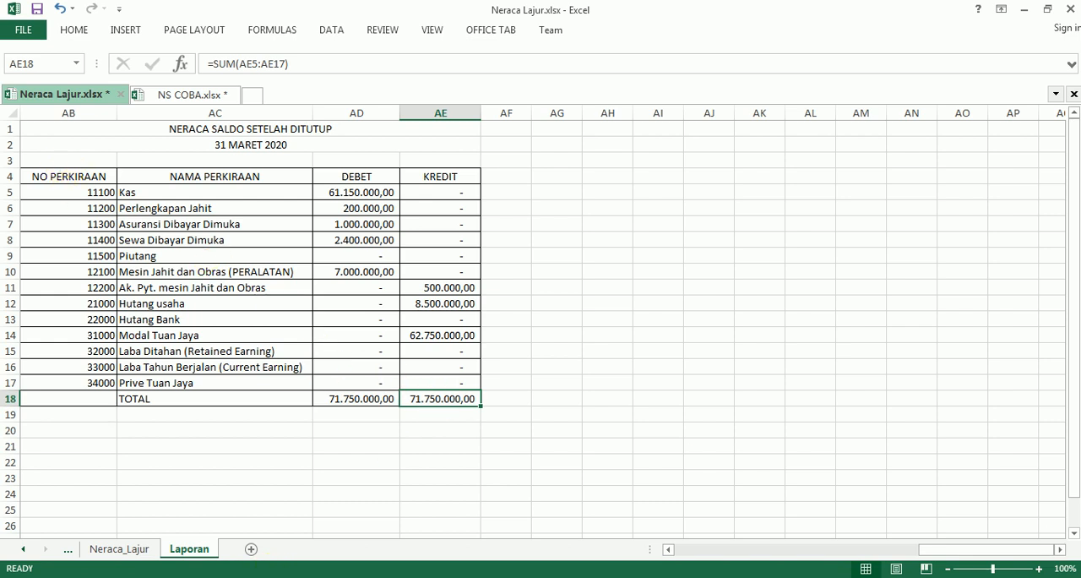
key(alt+Tab)
scroll(417, 467, down, 5)
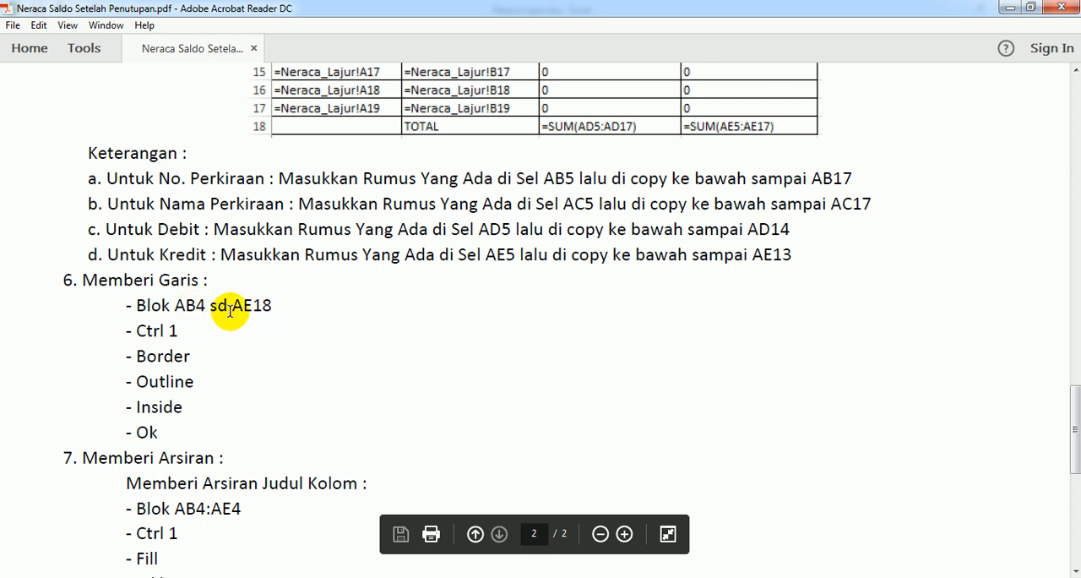
scroll(194, 382, down, 3)
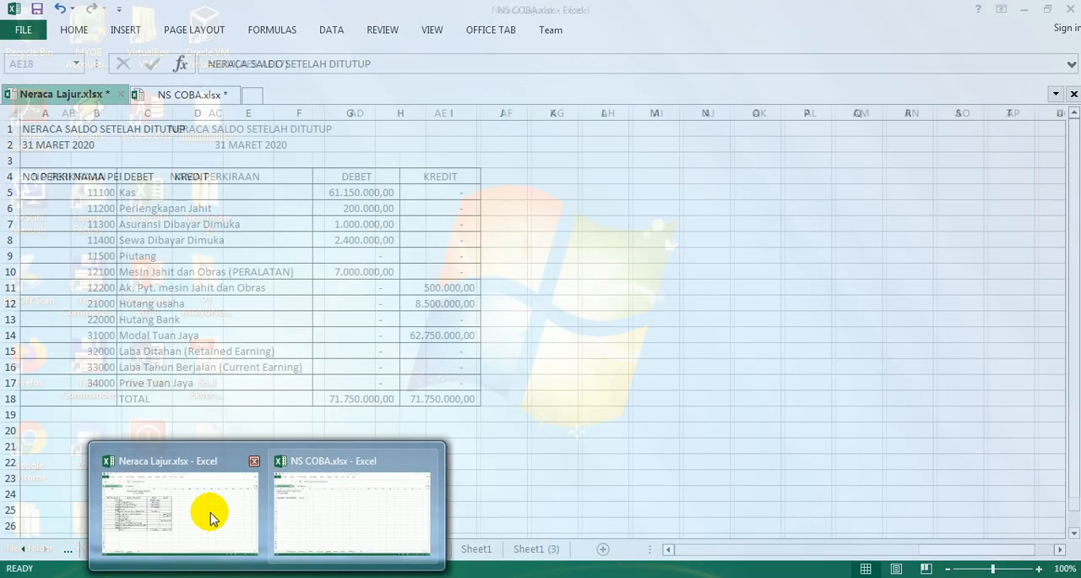
click(192, 511)
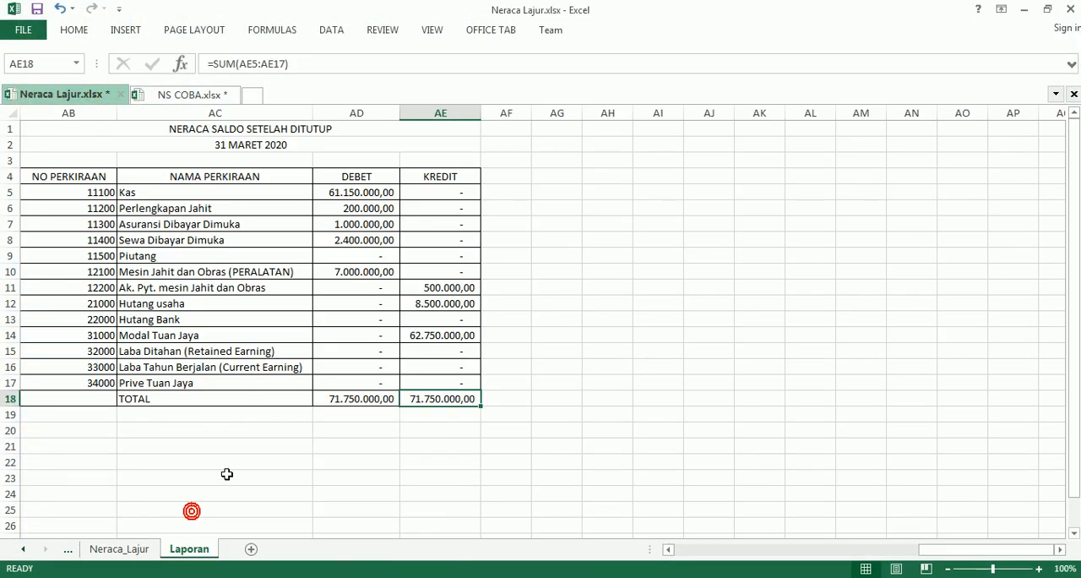
Fill the column headings in AB4:AE4 with light grey and save the workbook.
drag(70, 176, 415, 179)
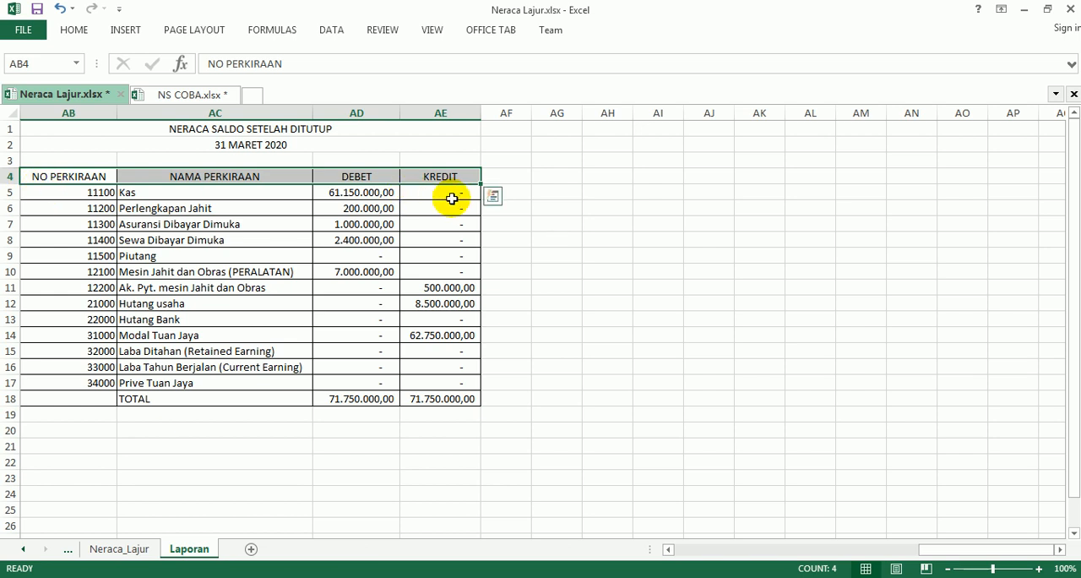
key(ctrl+1)
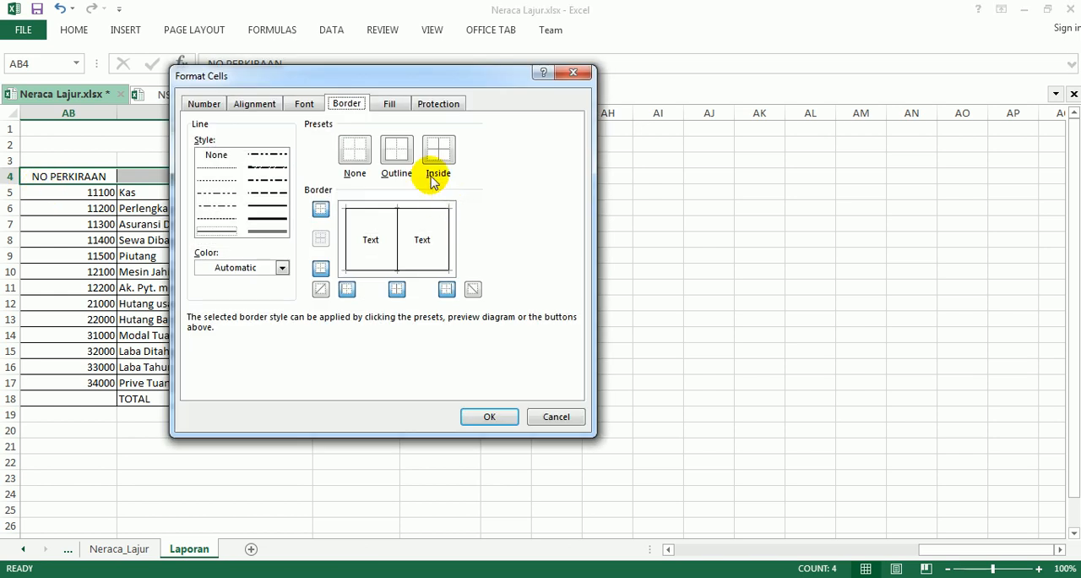
click(391, 104)
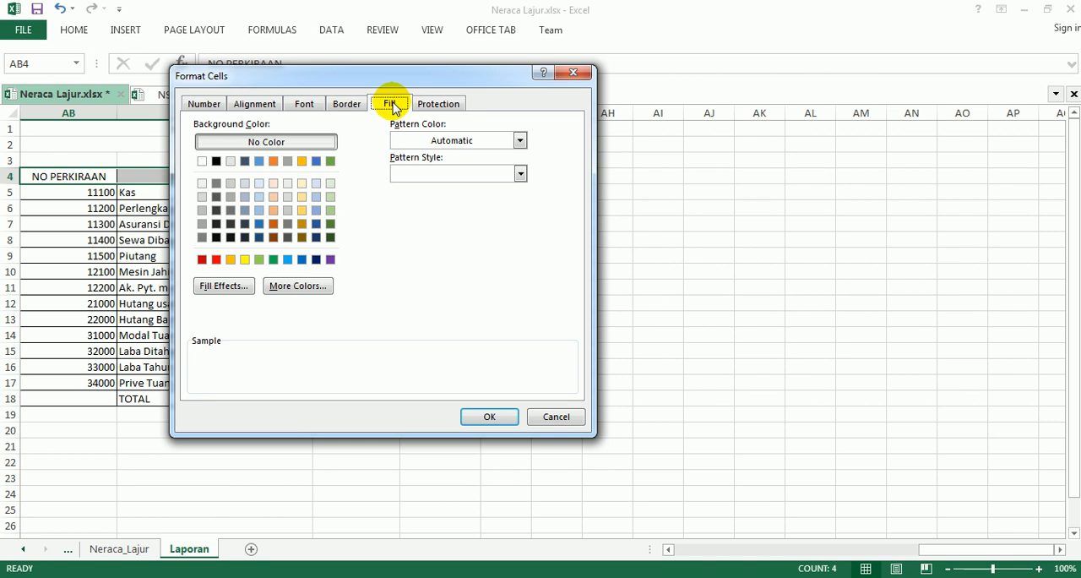
click(202, 210)
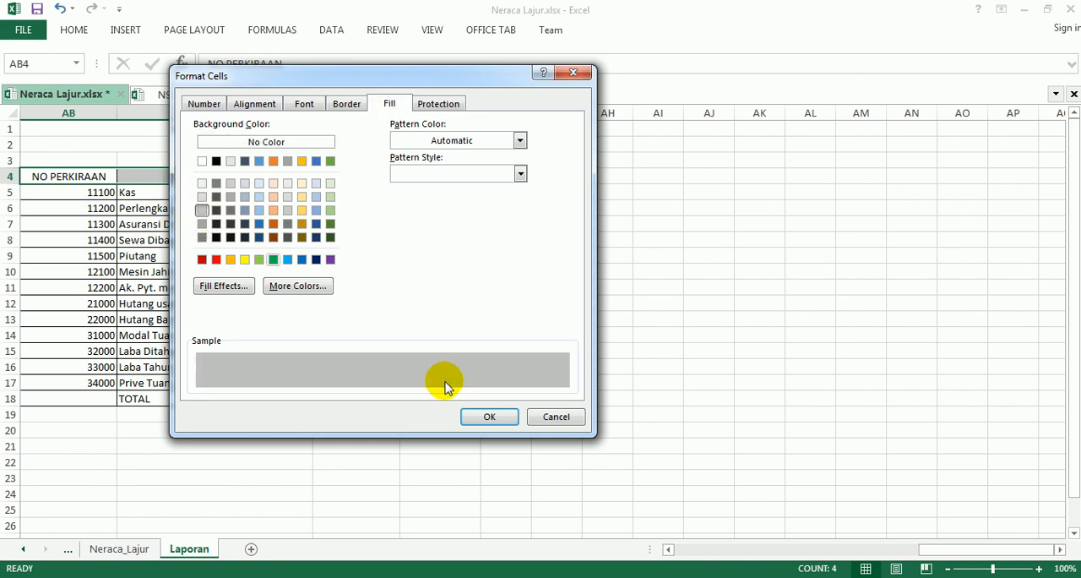
click(485, 415)
click(464, 442)
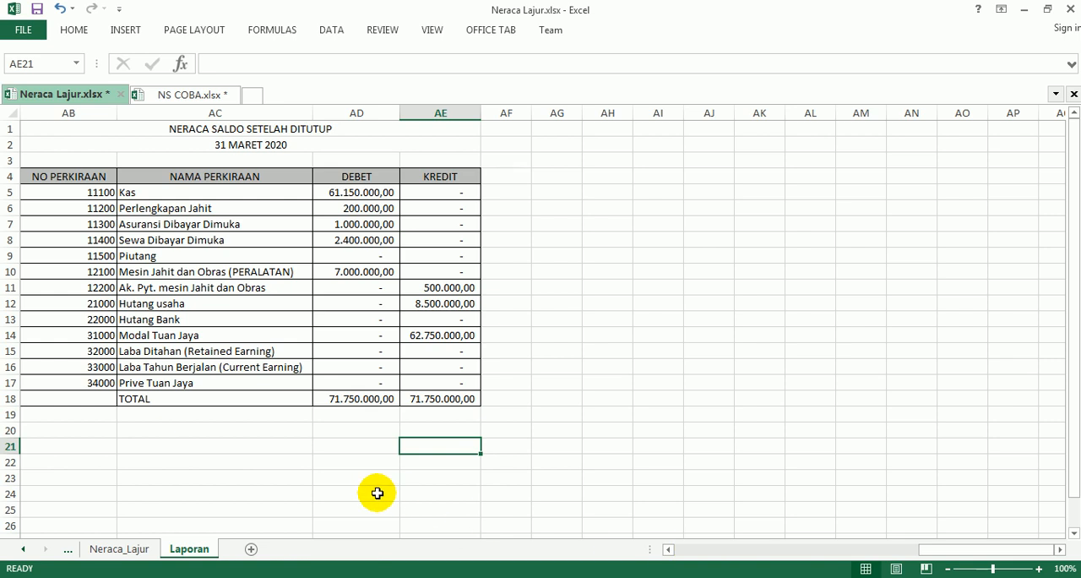
key(ctrl+s)
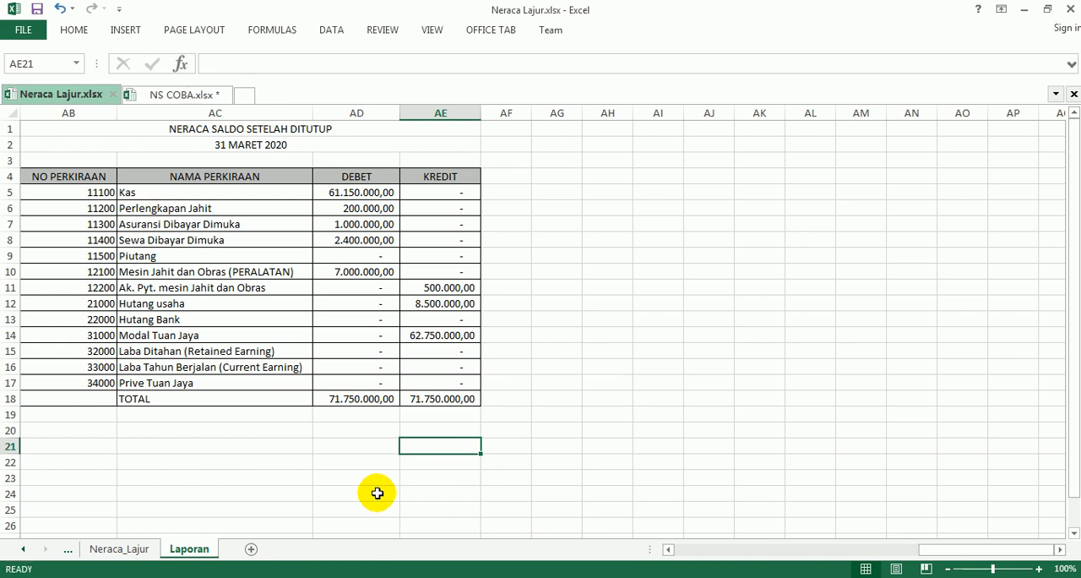